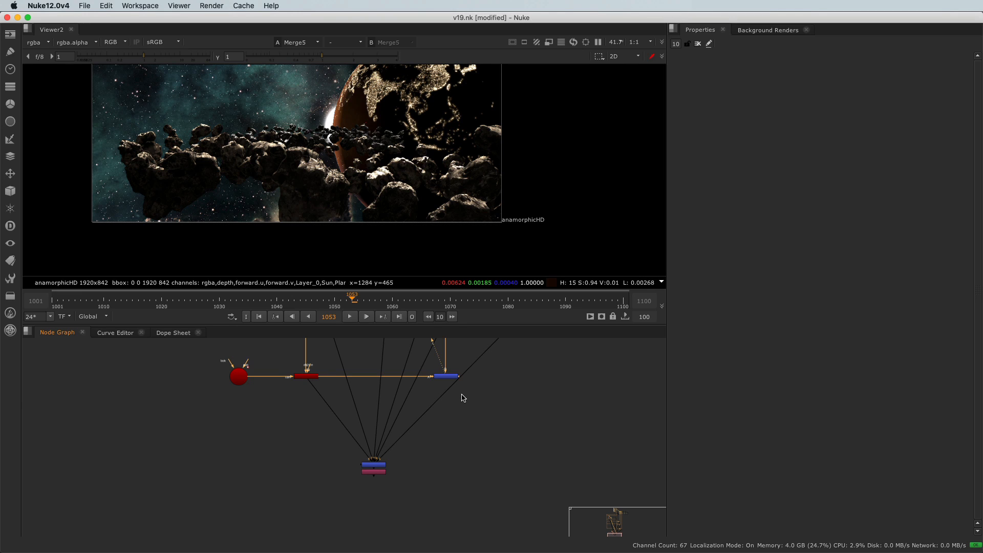
Step: Add a ColorCorrect node beside ZMerge1 and connect its main input to the output of the asteroid composite
drag(331, 441, 396, 489)
click(434, 453)
scroll(434, 458, up, 2)
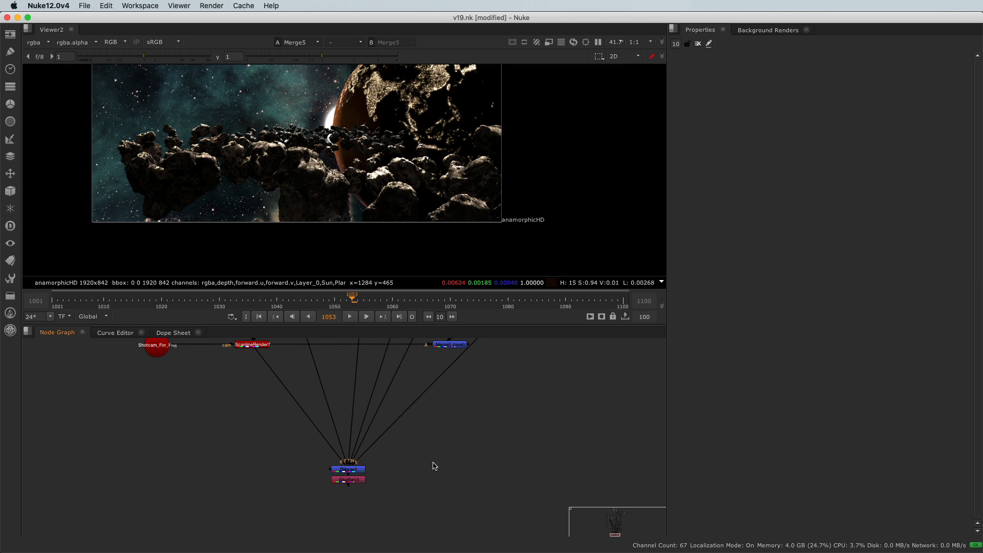
key(c)
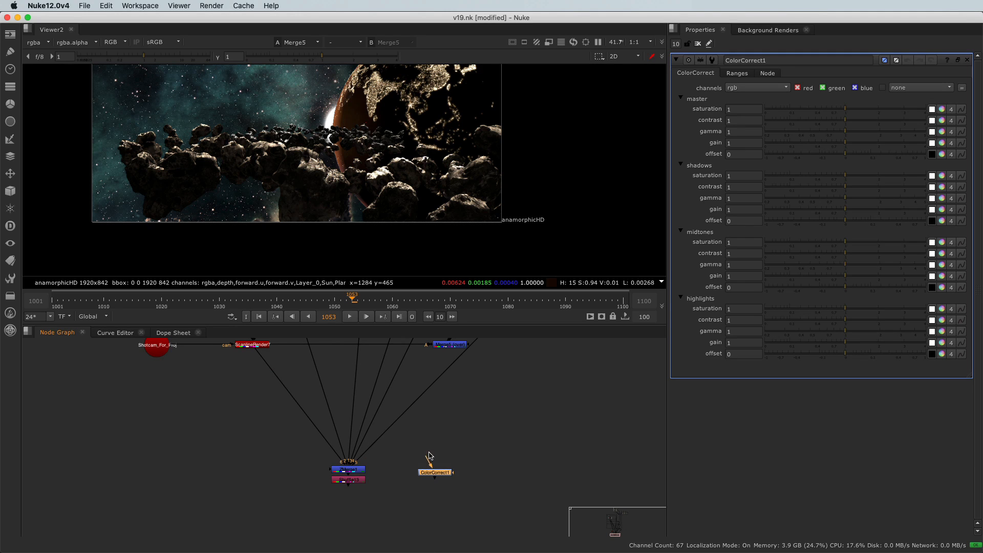
drag(427, 457, 413, 406)
drag(401, 535, 416, 537)
middle_drag(414, 535, 408, 443)
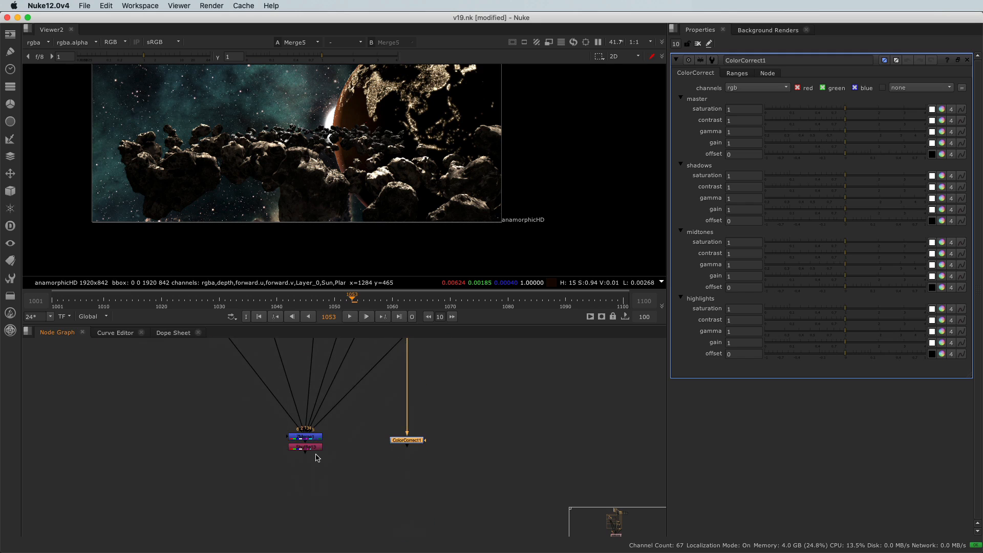
Step: View the depth matte from Shuffle13 and connect ColorCorrect1's mask input to Shuffle13
click(312, 447)
key(1)
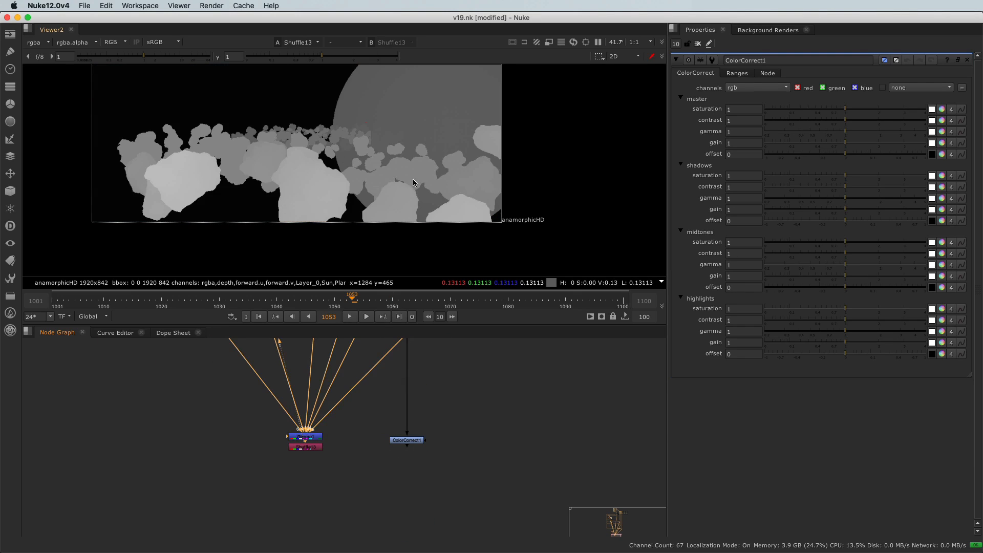
scroll(424, 455, up, 3)
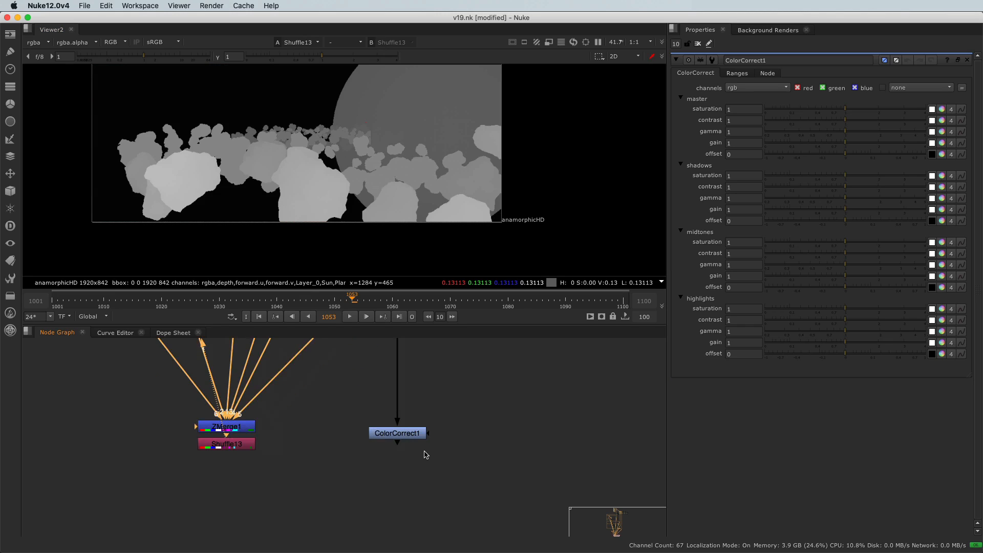
scroll(424, 454, up, 2)
drag(430, 430, 172, 446)
drag(330, 385, 422, 441)
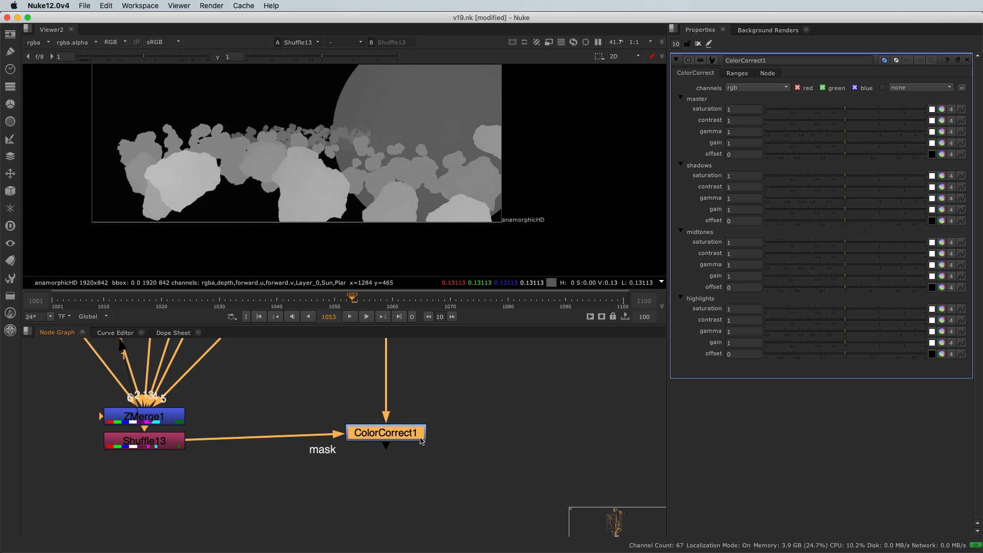
Step: View ColorCorrect1 and set its master gain to 3.25 and master saturation to 2.24
key(1)
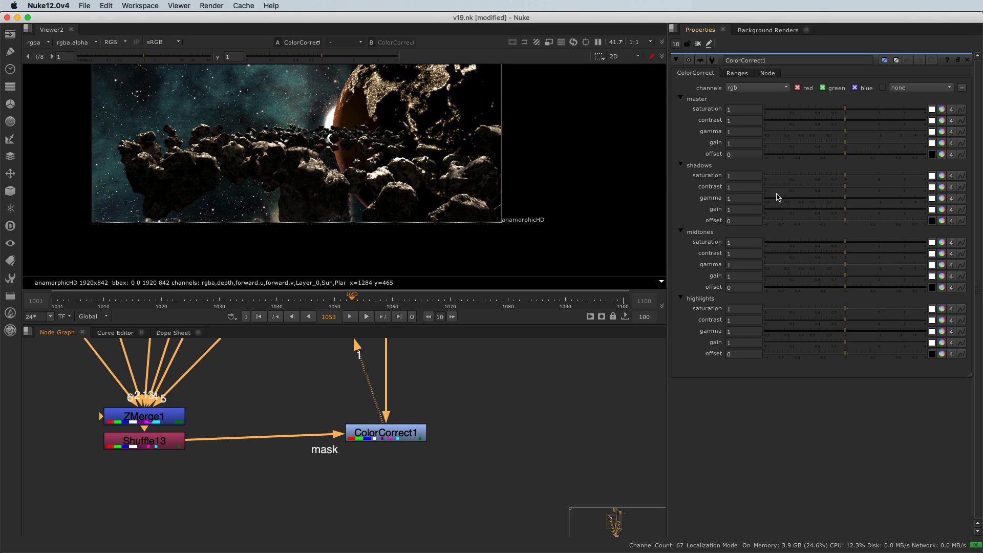
drag(854, 146, 910, 144)
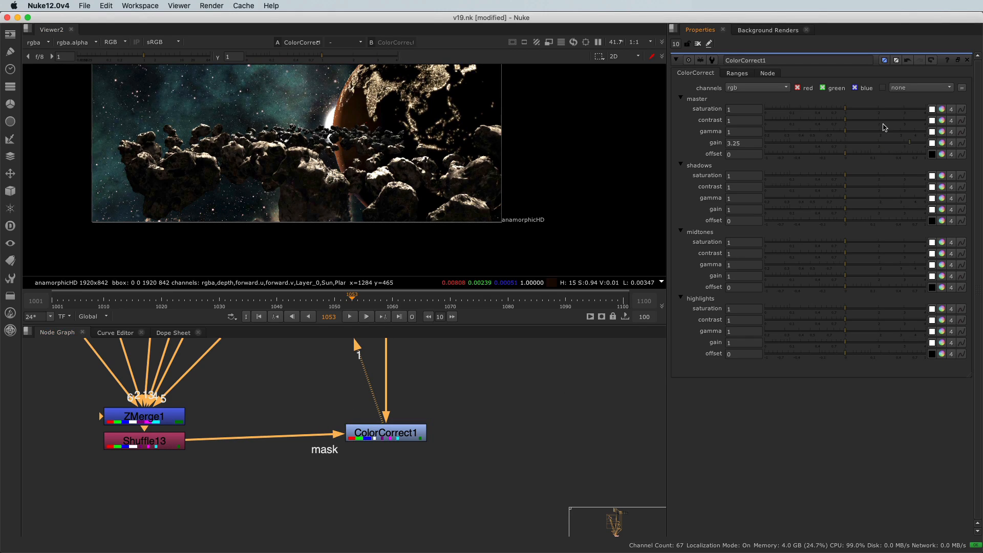
drag(858, 108, 887, 112)
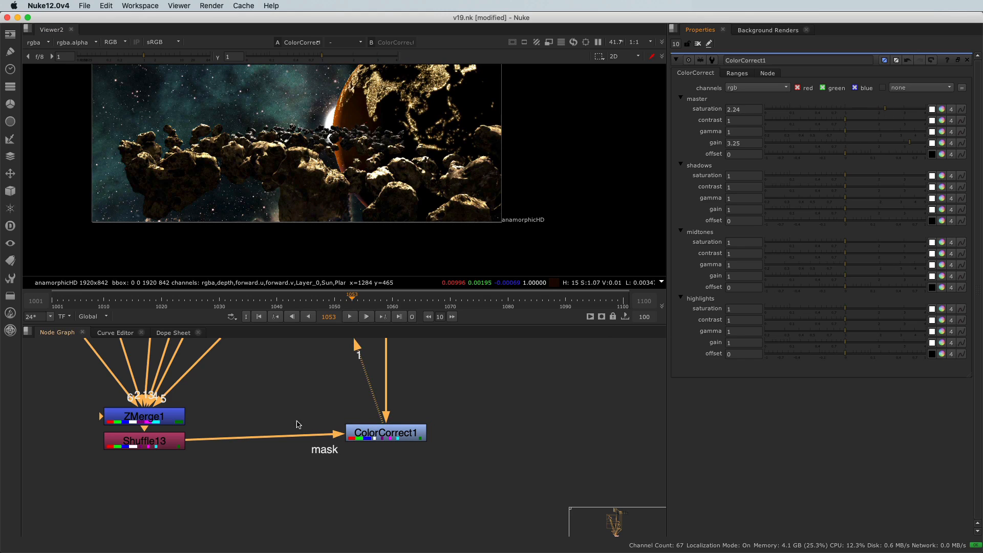
Step: Compare Shuffle13's depth matte with the ColorCorrect1 result in the viewer
click(144, 441)
key(1)
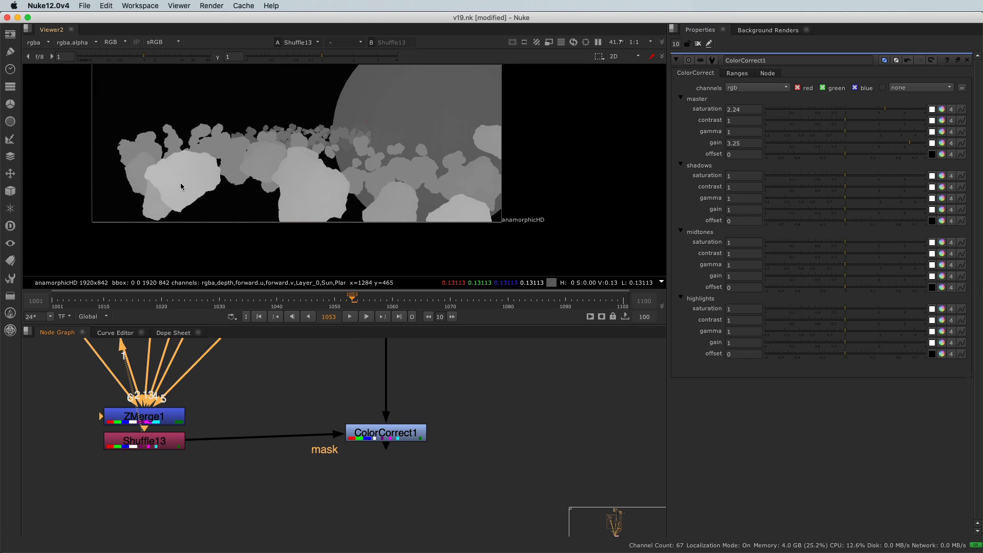
click(304, 384)
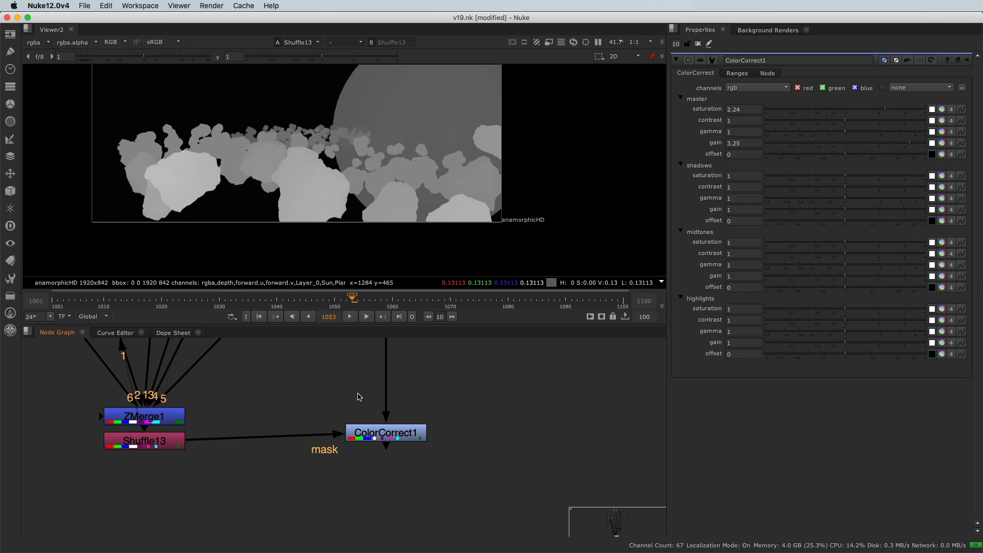
click(405, 430)
key(1)
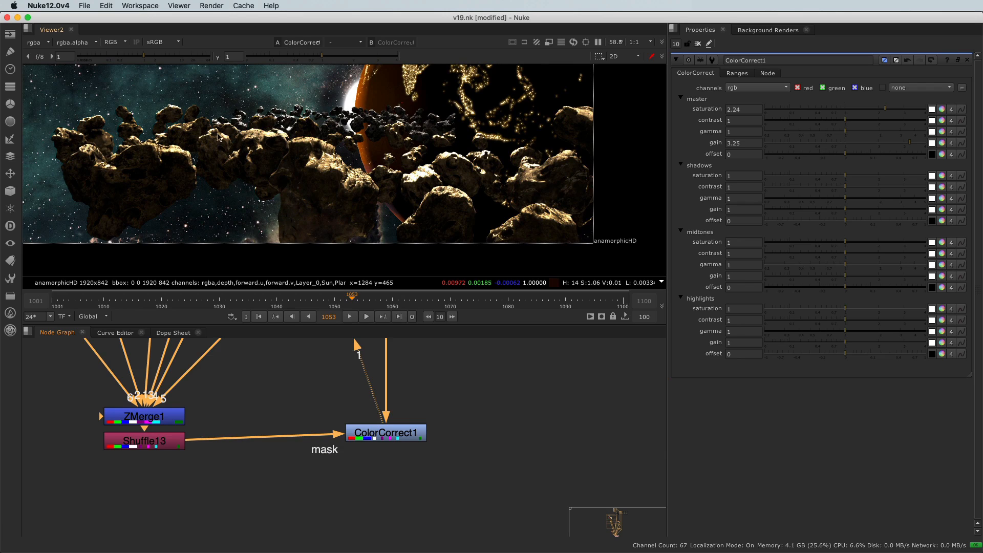
scroll(305, 182, down, 2)
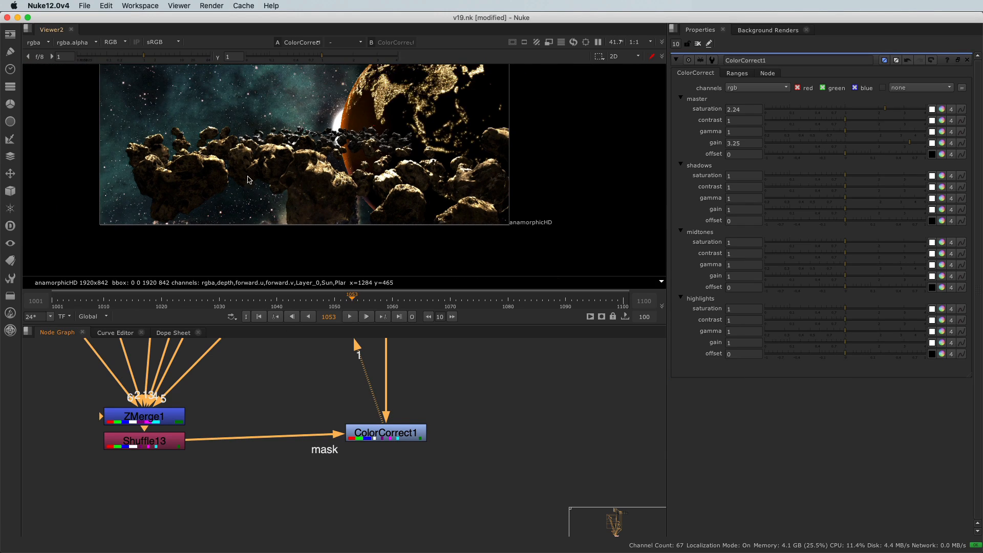
Step: Align ColorCorrect1 level with Shuffle13 and reset its master saturation and gain to 1
drag(296, 399, 434, 472)
drag(385, 433, 385, 441)
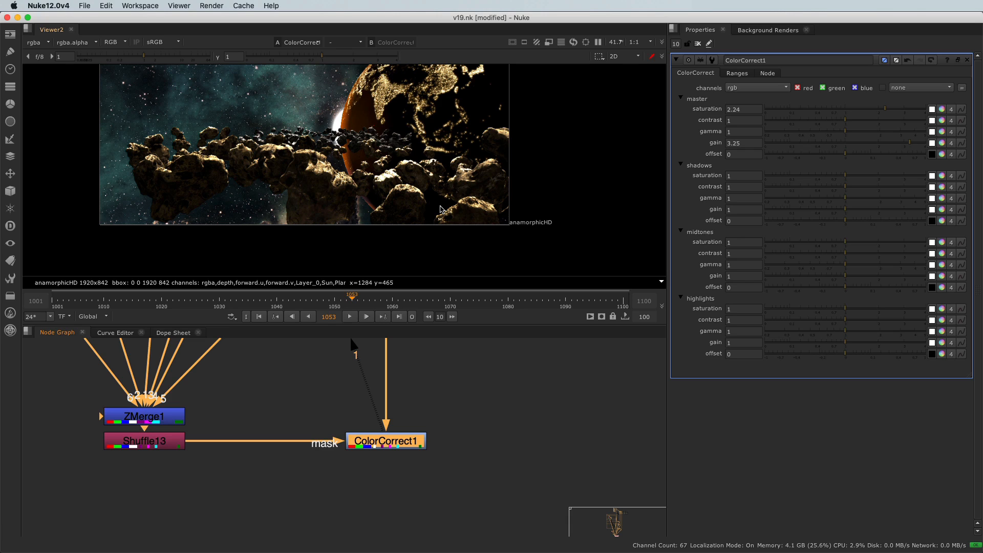
middle_drag(440, 209, 456, 239)
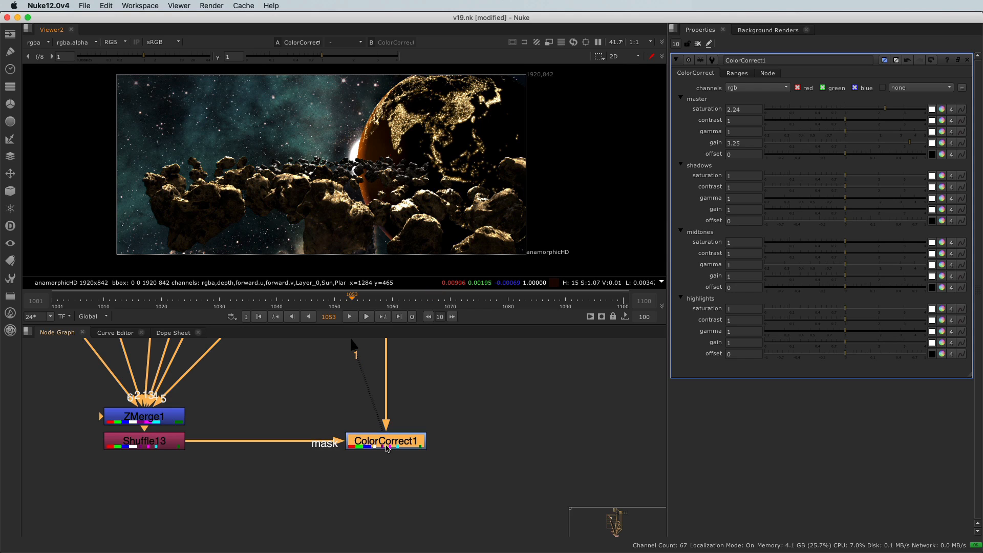
ctrl+click(869, 112)
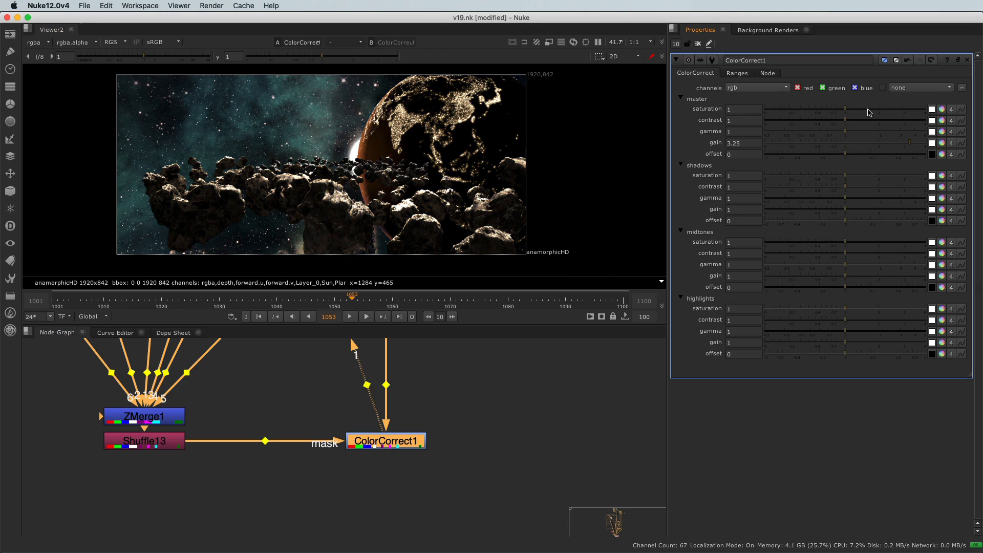
ctrl+click(858, 147)
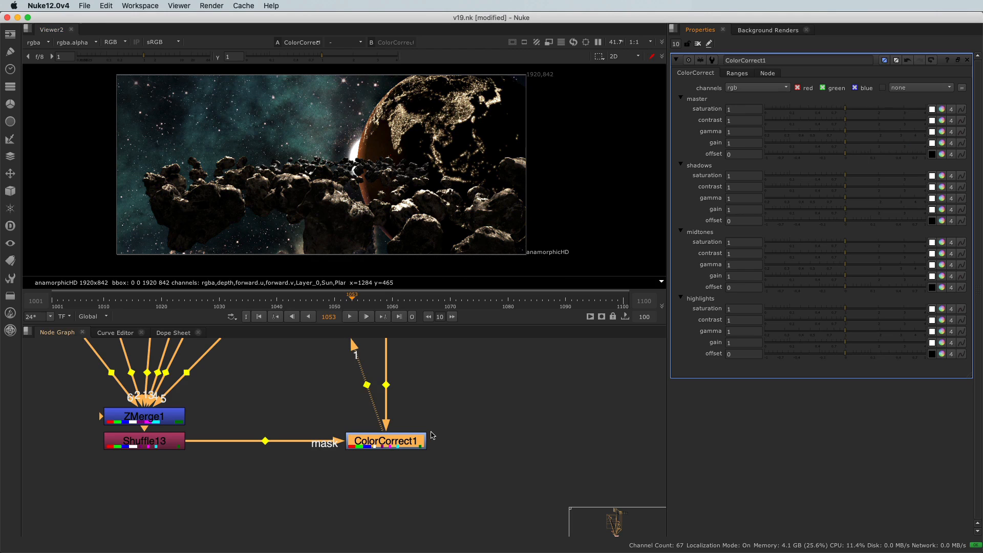
Step: Insert an Invert node between Shuffle13 and the ColorCorrect1 mask, toggling it off and on to compare the depth matte
click(155, 444)
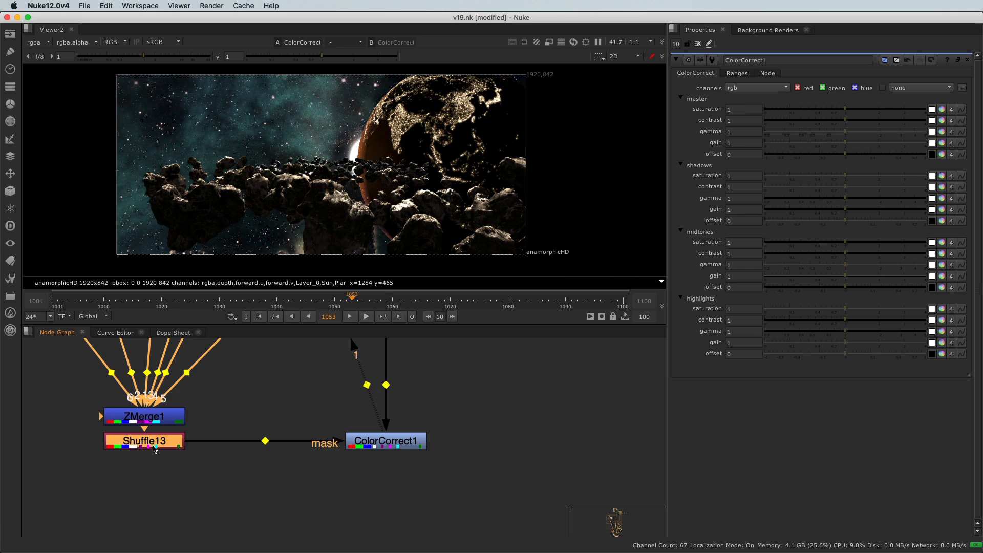
key(1)
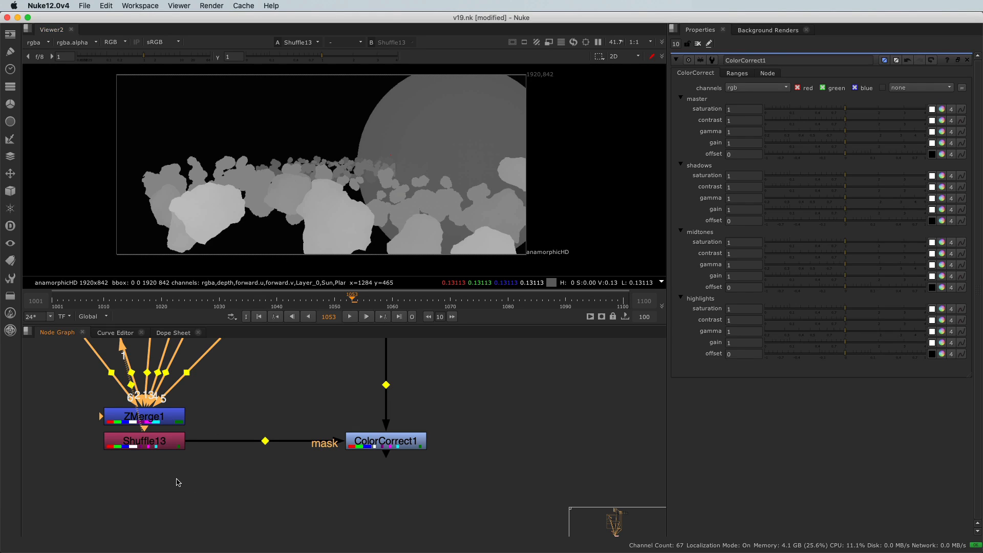
click(138, 448)
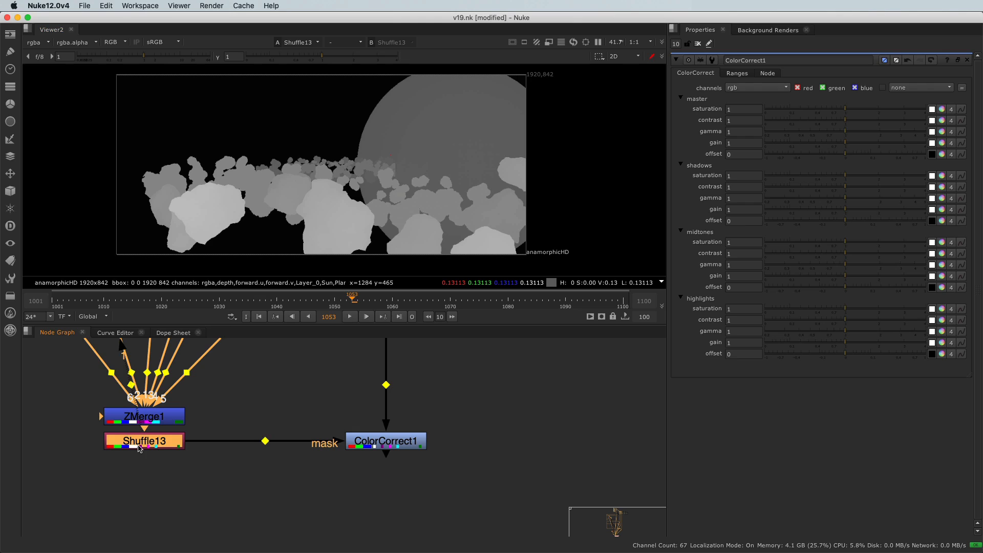
key(Tab)
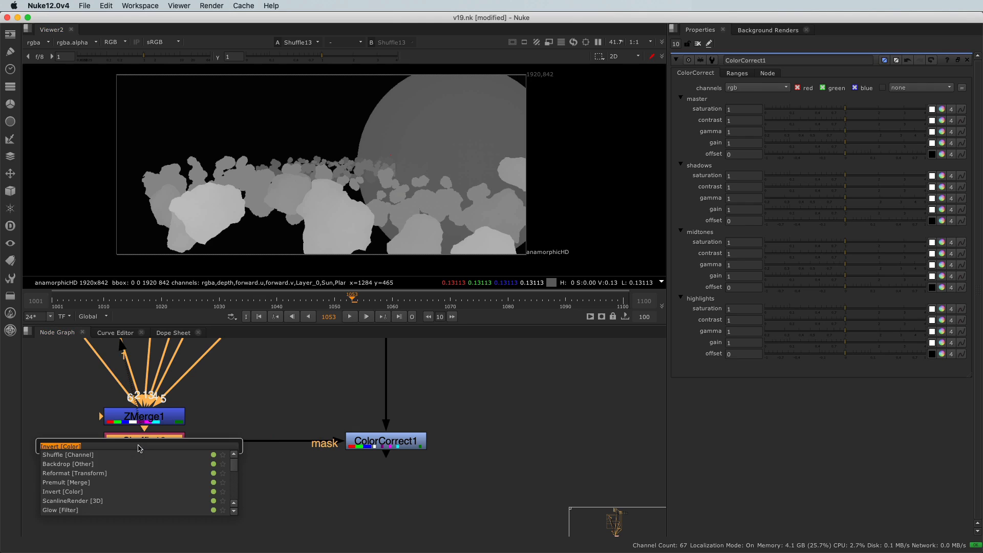
text(invert)
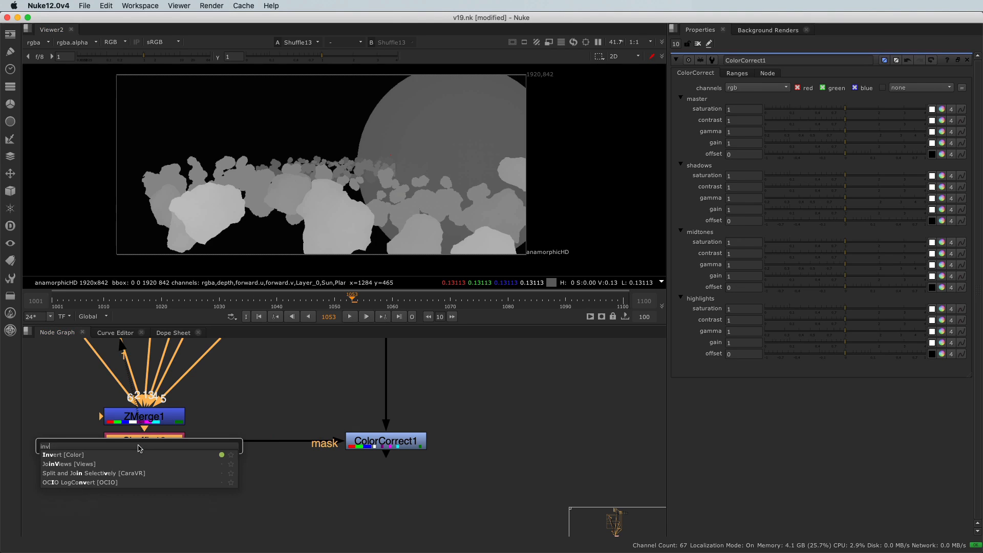
key(Return)
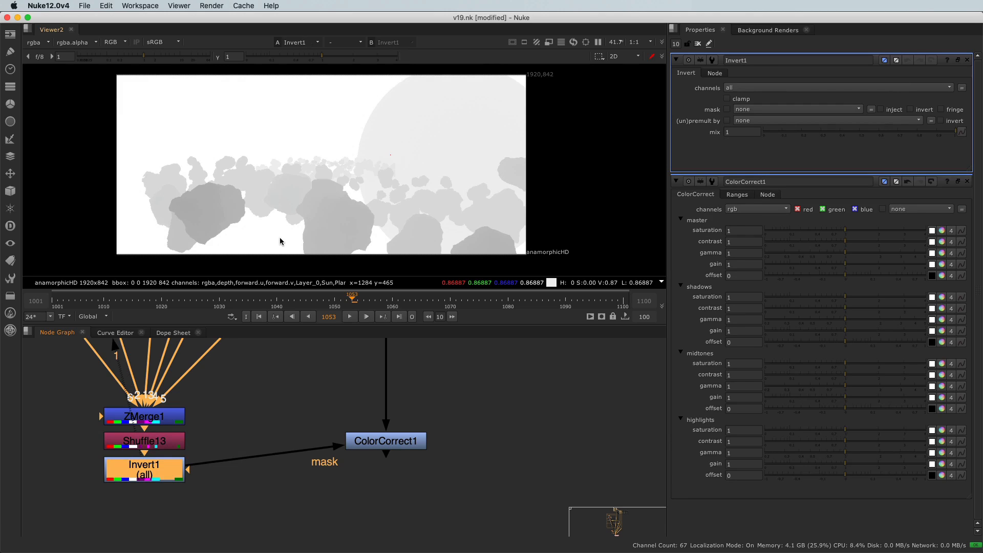
key(d)
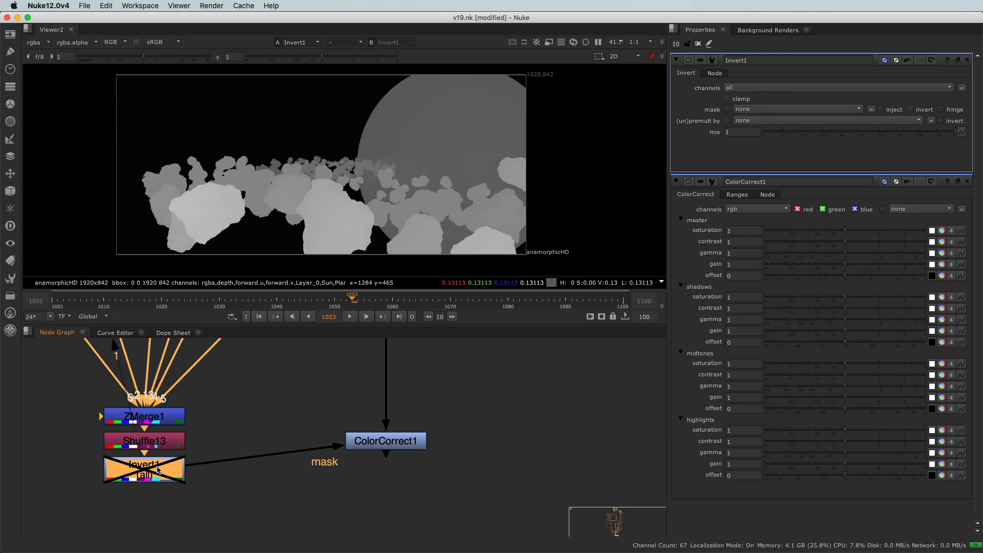
key(d)
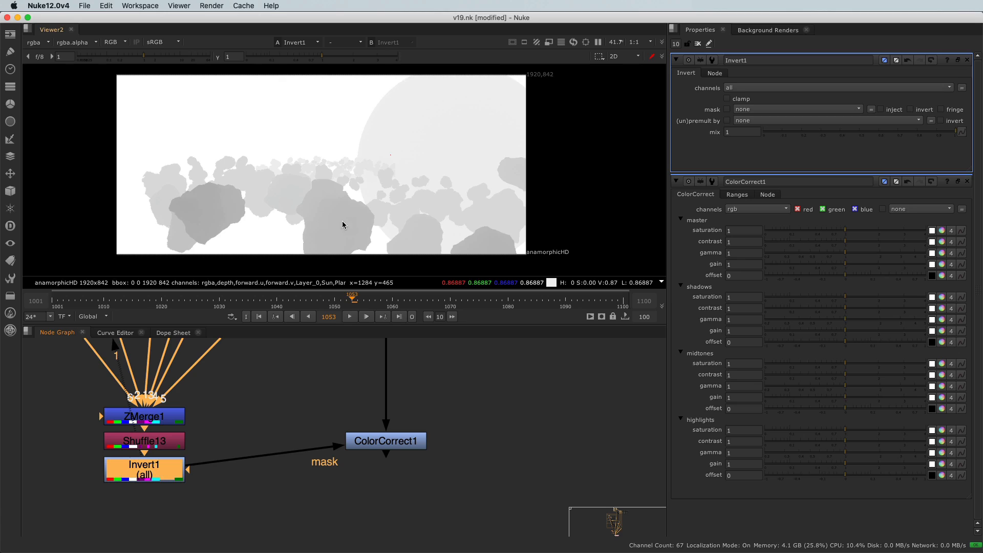
Step: Align ColorCorrect1 level with Invert1 and inspect the inverted matte on the foreground asteroids
drag(290, 393, 454, 461)
drag(356, 436, 356, 464)
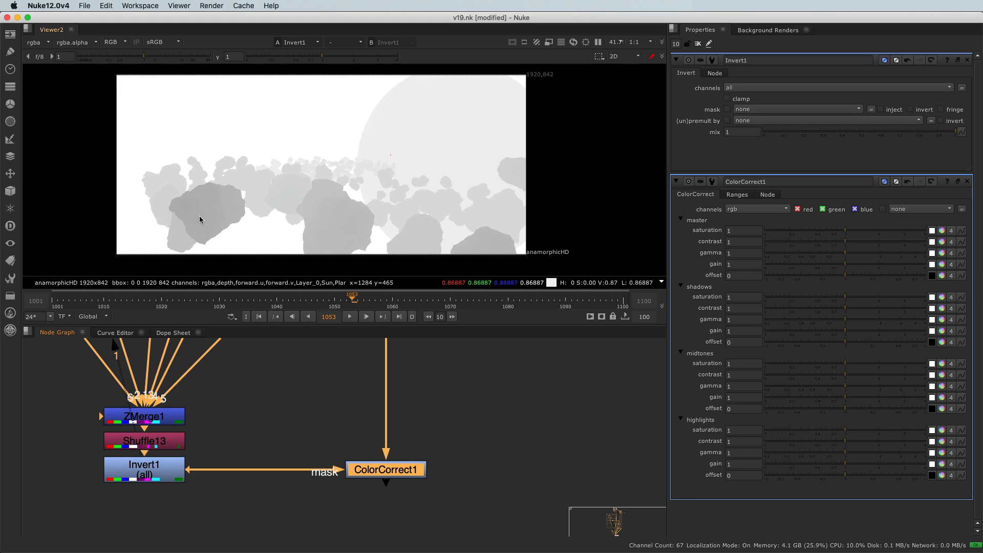
scroll(200, 219, up, 5)
scroll(200, 220, down, 5)
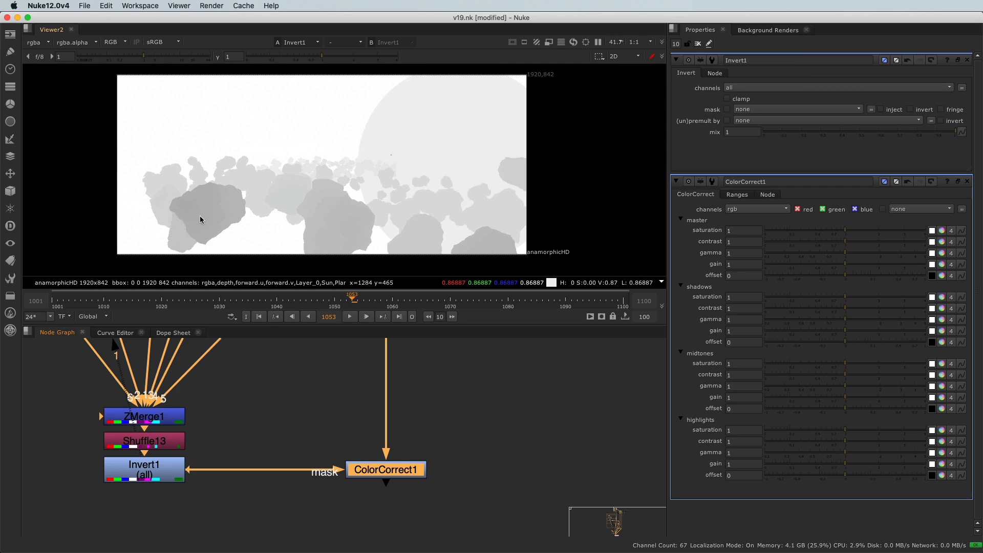
Step: Insert a Grade node after Invert1 in the mask branch and set its channels to rgba
click(173, 478)
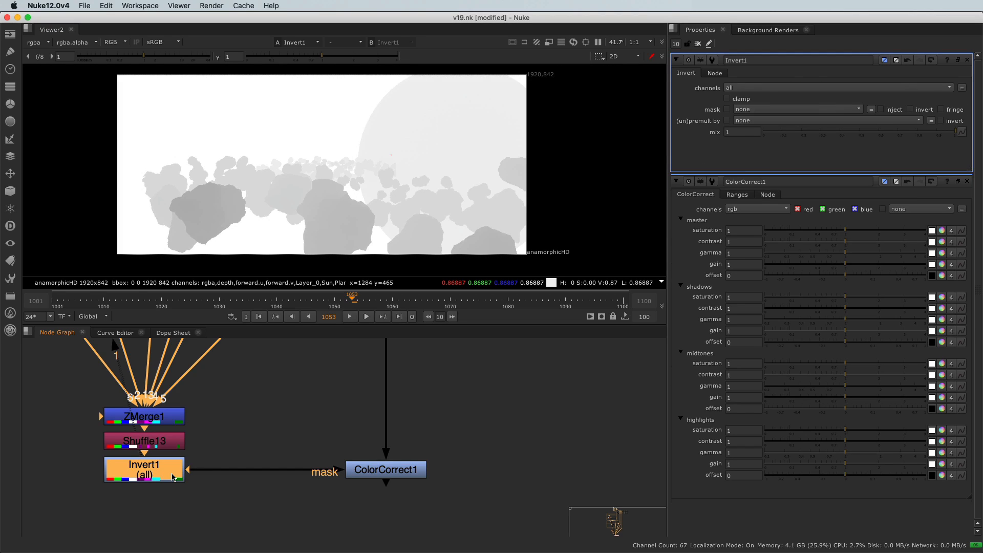
key(g)
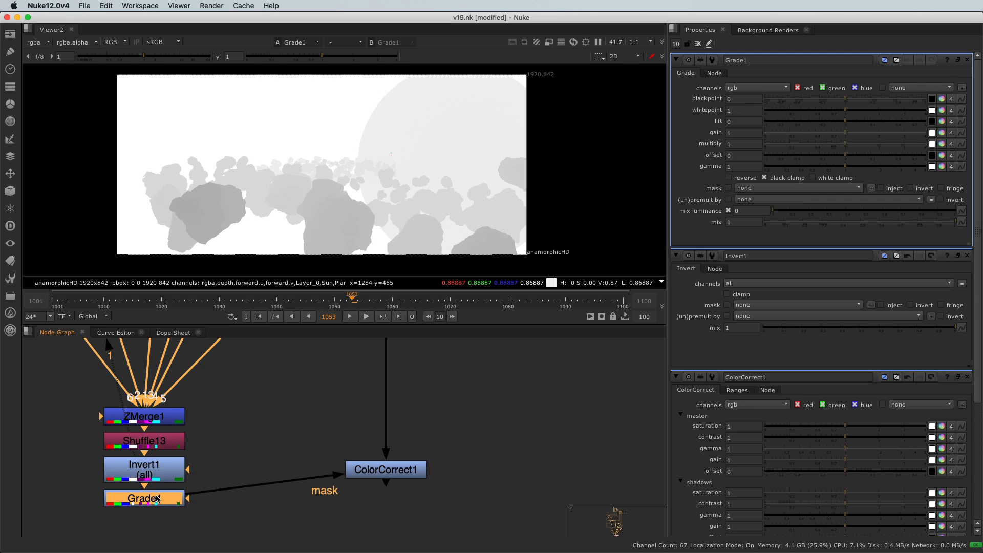
click(787, 90)
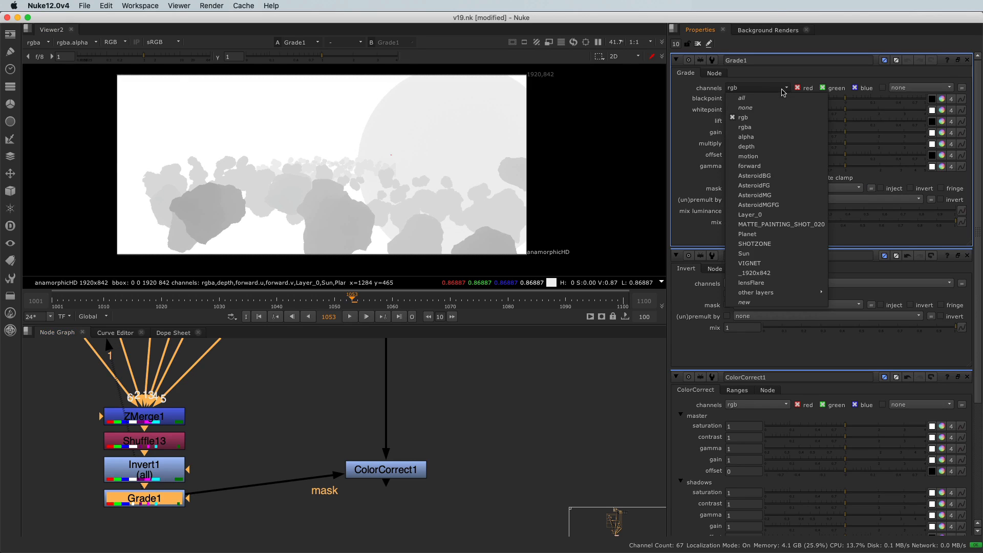
click(782, 131)
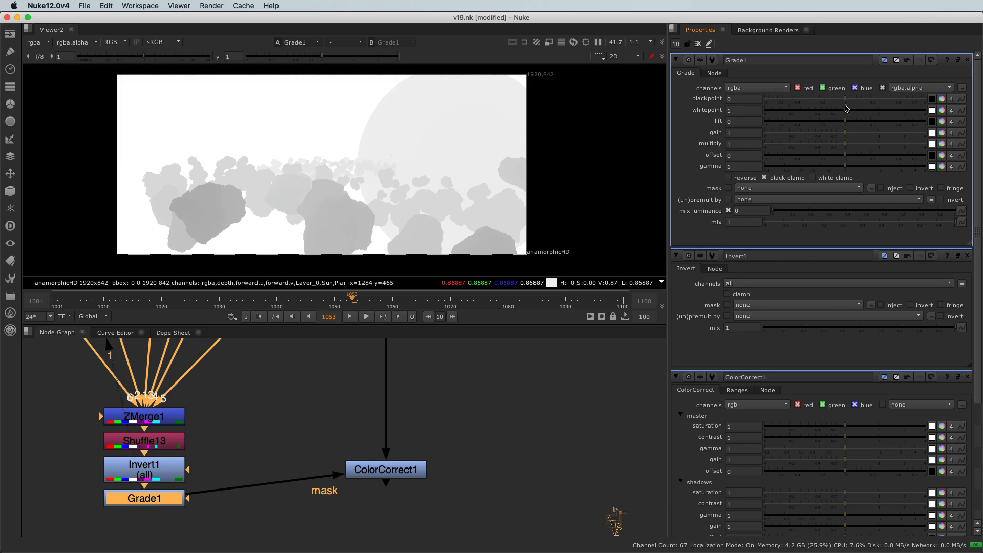
Step: Set Grade1's blackpoint to 0.76 and its whitepoint to 0.9 to isolate the distant part of the matte
drag(851, 100, 913, 100)
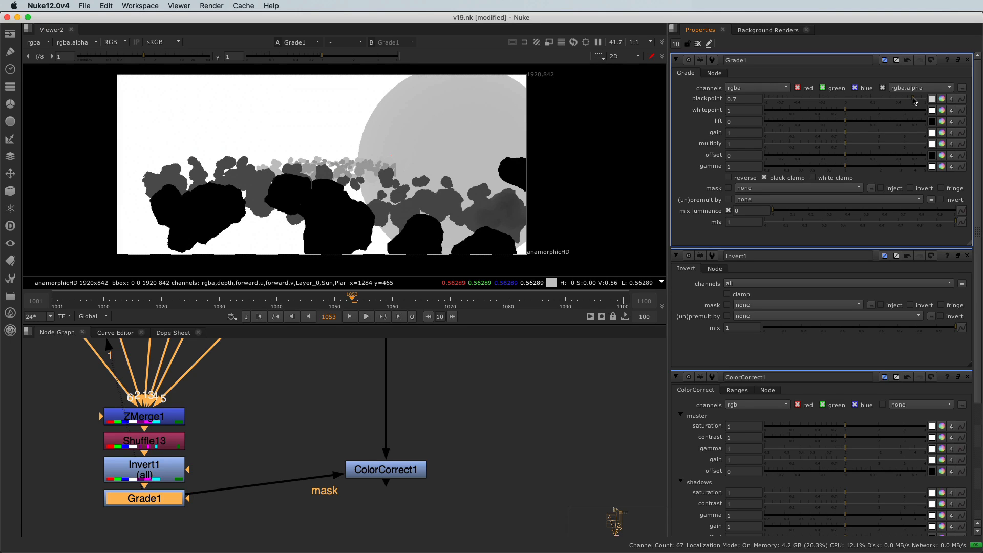
drag(913, 98, 915, 98)
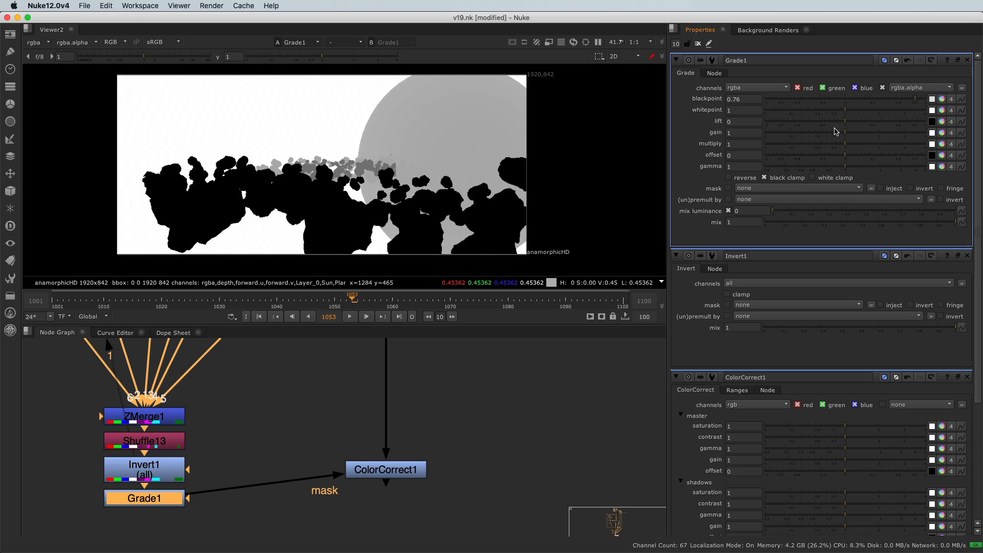
click(842, 112)
drag(841, 112, 840, 114)
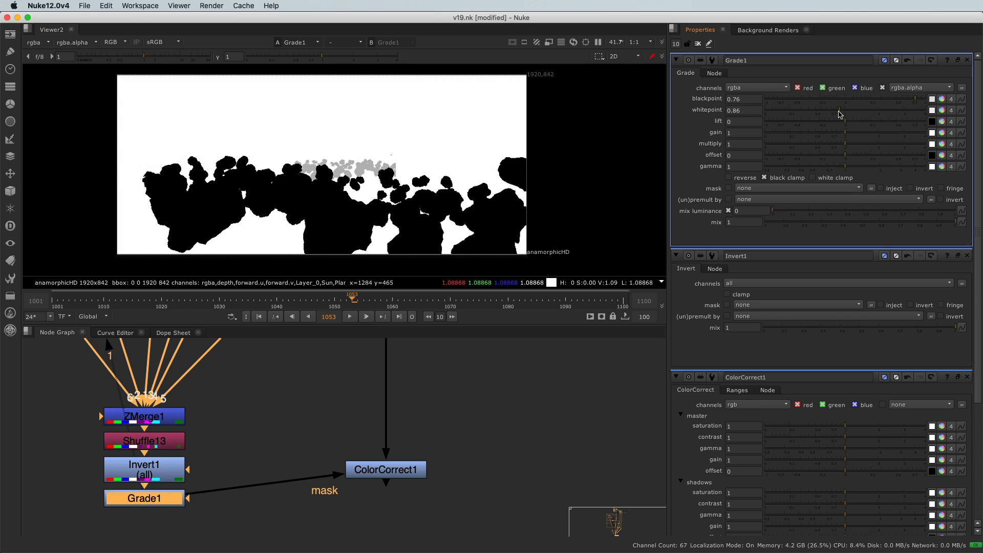
drag(841, 112, 841, 113)
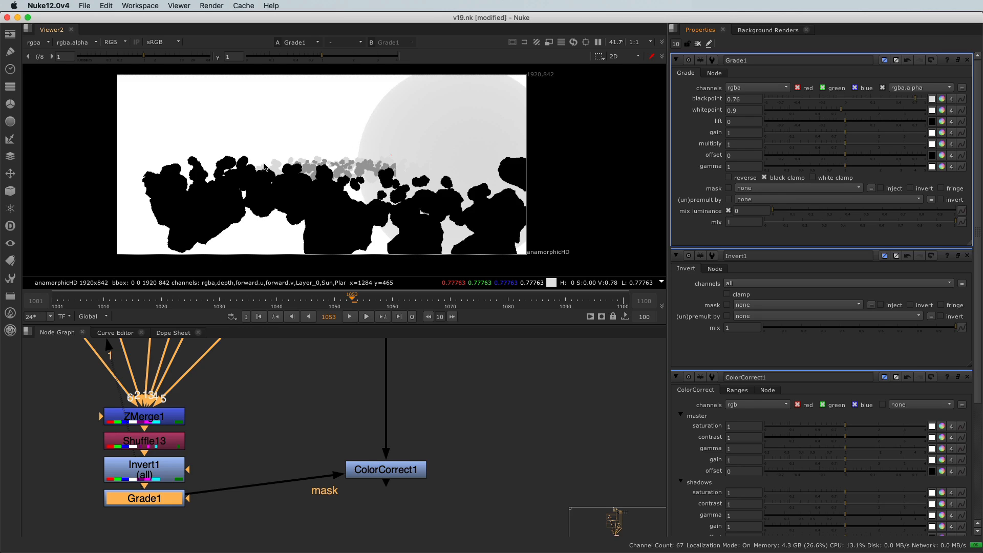
Step: Enable white clamp on Grade1, testing it with the gain raised to about 1.28 and then resetting the gain to 1
click(855, 134)
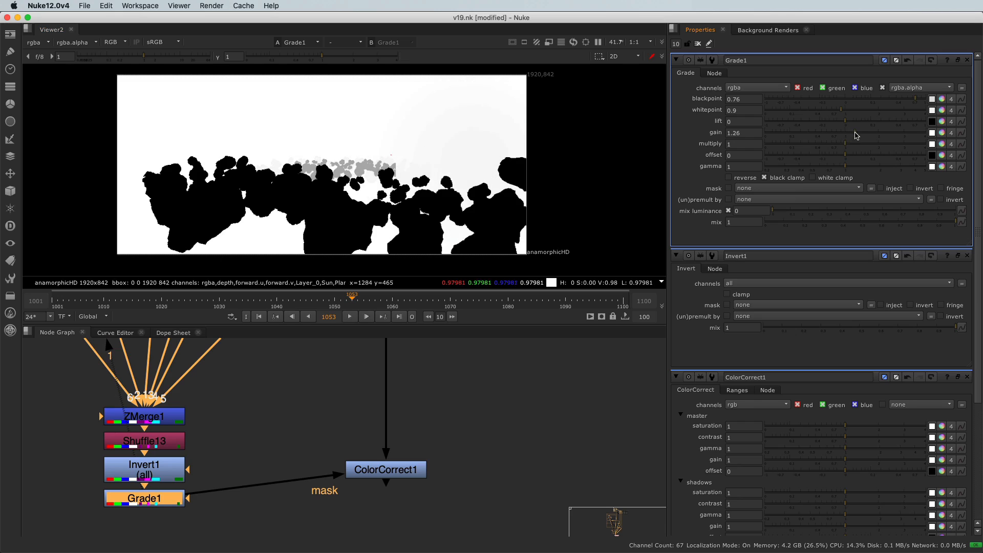
middle_drag(414, 148, 415, 149)
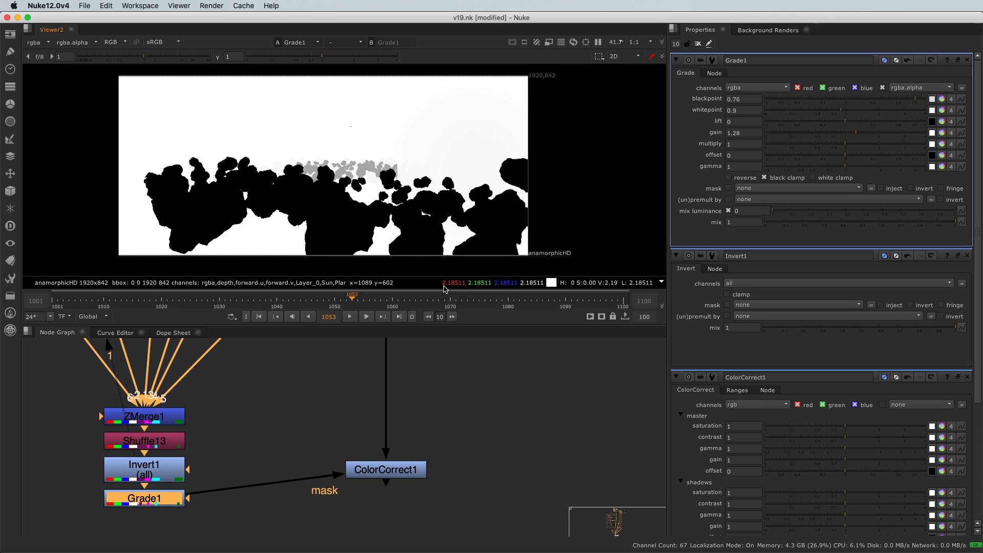
mouse_move(444, 288)
click(813, 178)
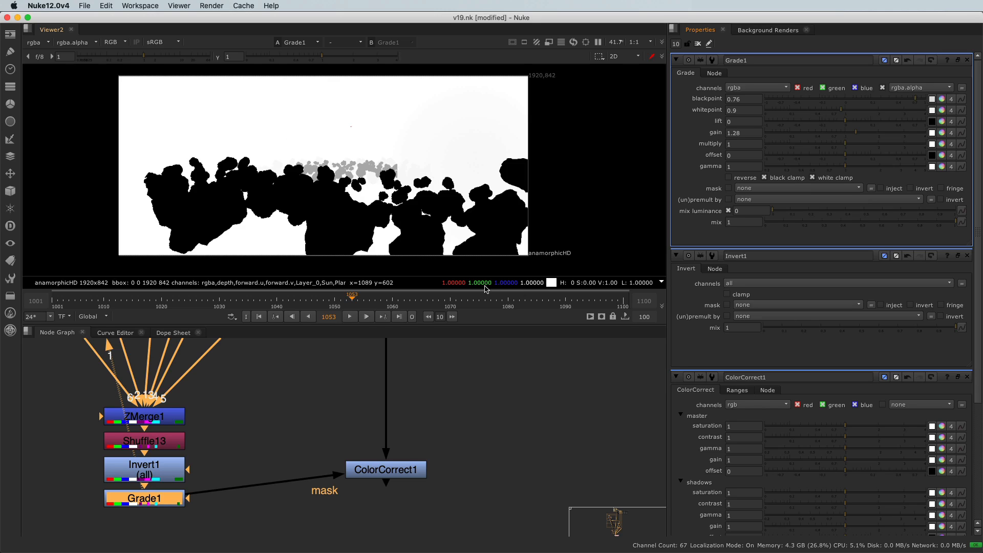
click(846, 136)
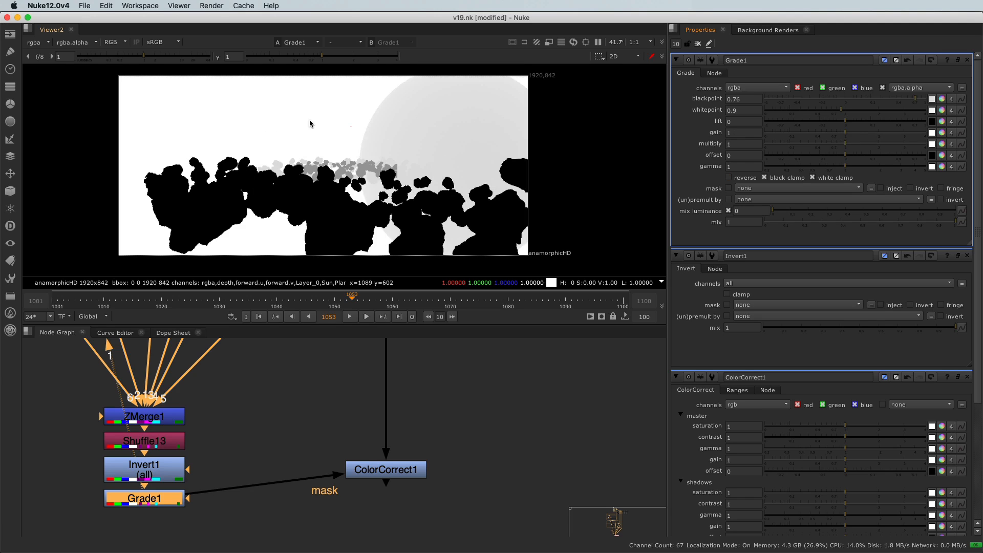
drag(324, 432, 347, 444)
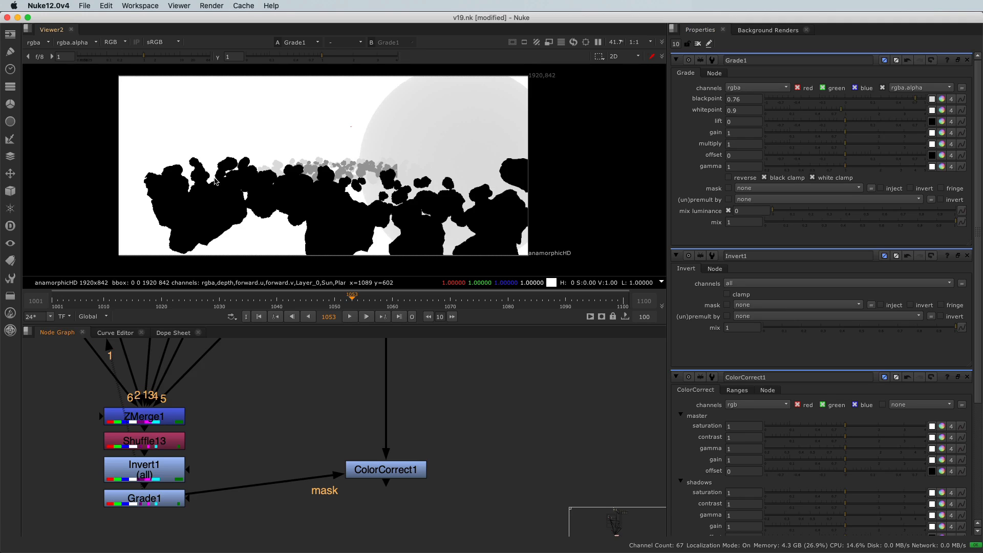
Step: View the ColorCorrect1 result, open its settings and raise the shadows offset to 0.095 to test the depth mask
drag(304, 419, 463, 497)
key(1)
click(462, 496)
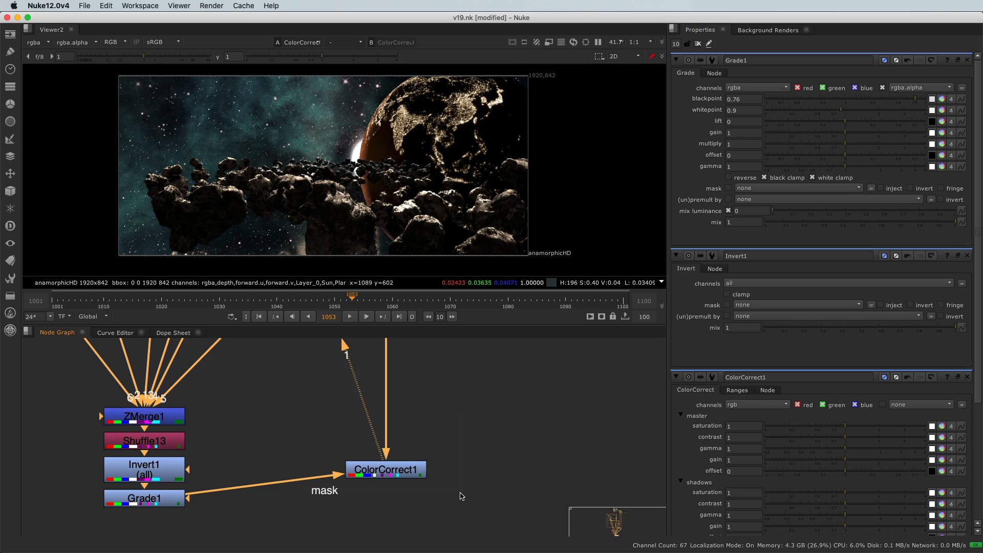
double_click(394, 472)
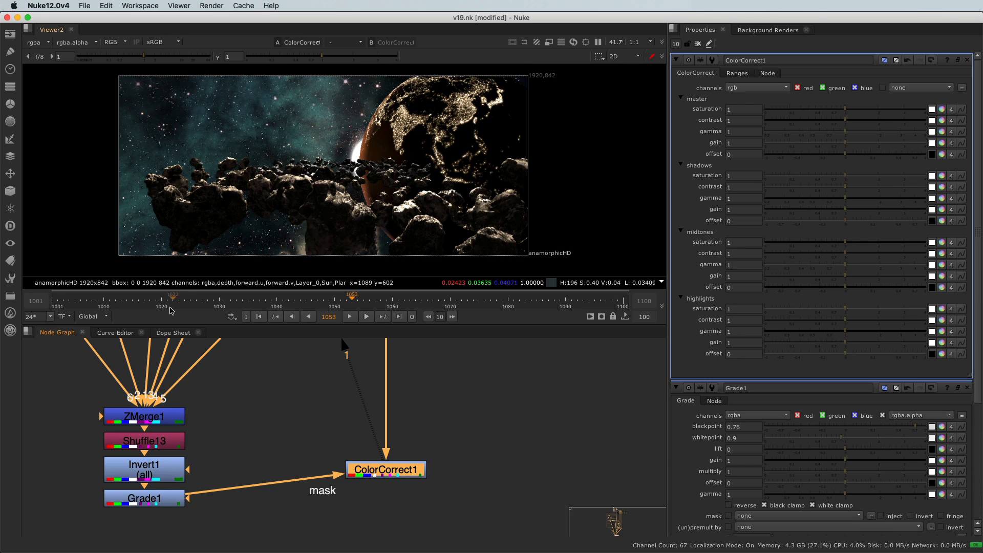
scroll(415, 150, up, 1)
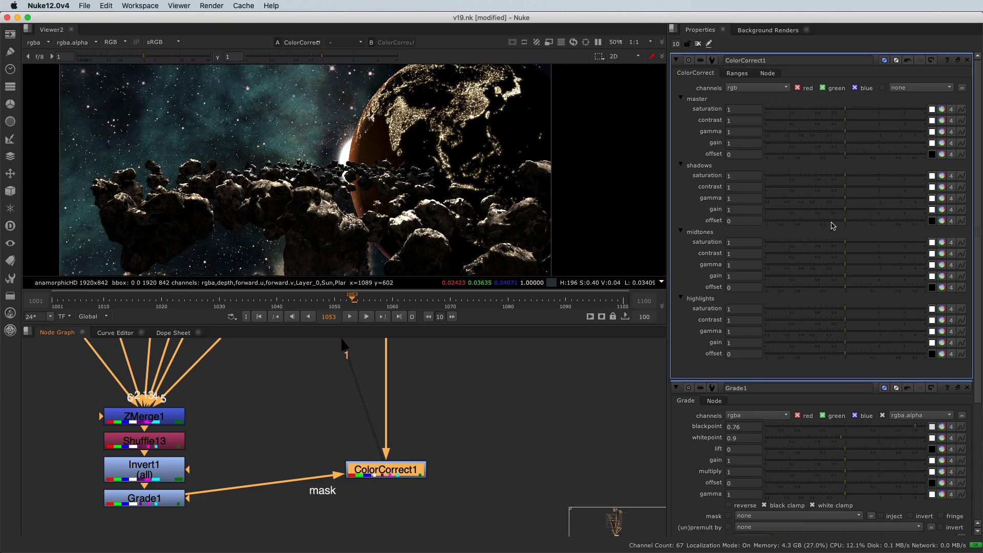
drag(848, 223, 877, 229)
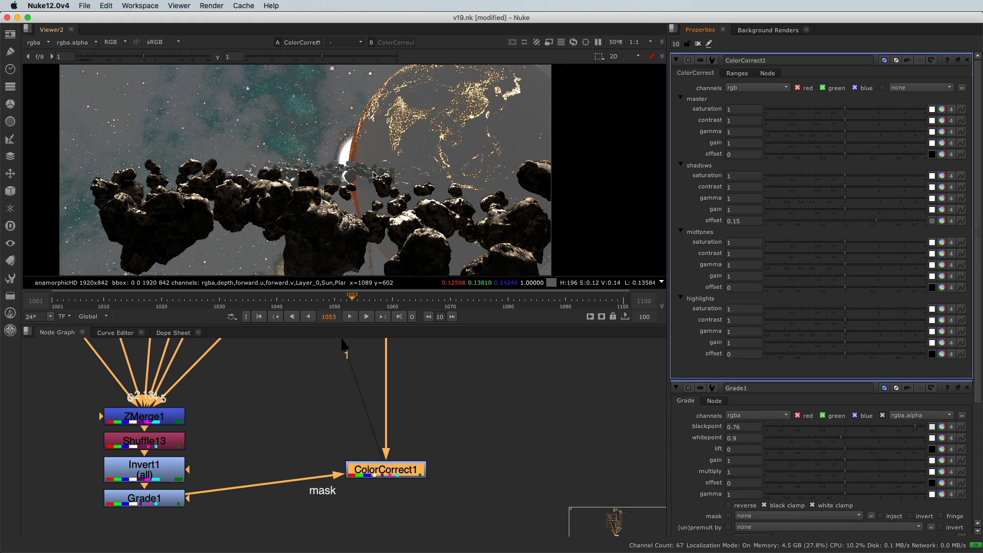
mouse_move(869, 223)
mouse_down()
mouse_move(859, 222)
mouse_move(873, 220)
mouse_up()
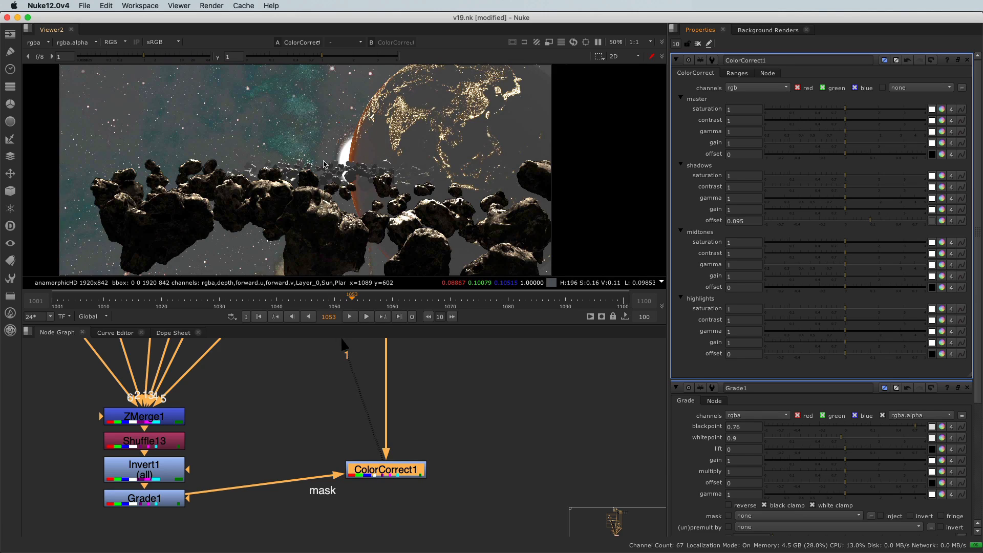
Step: Set Grade1's blackpoint to 0.72 and close its properties
double_click(180, 498)
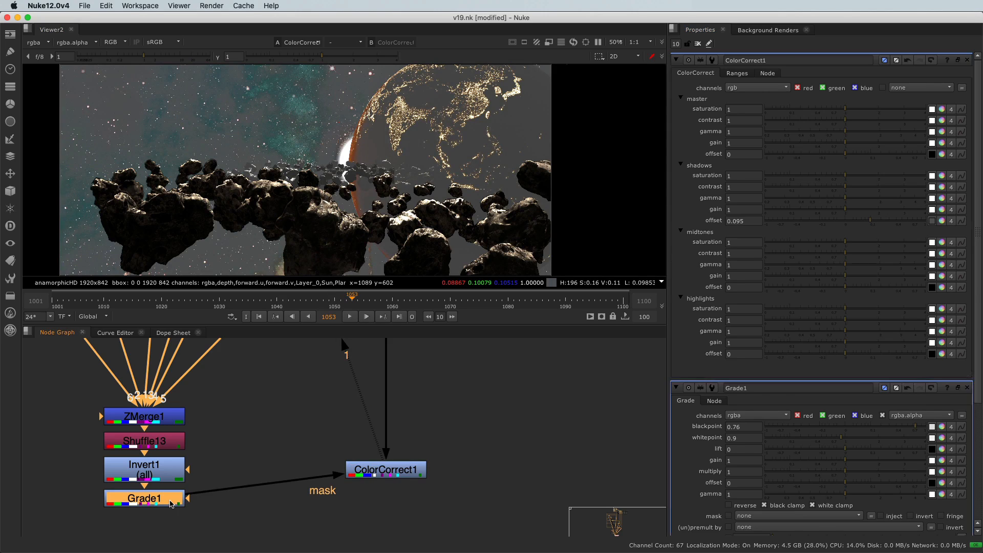
drag(914, 98, 913, 99)
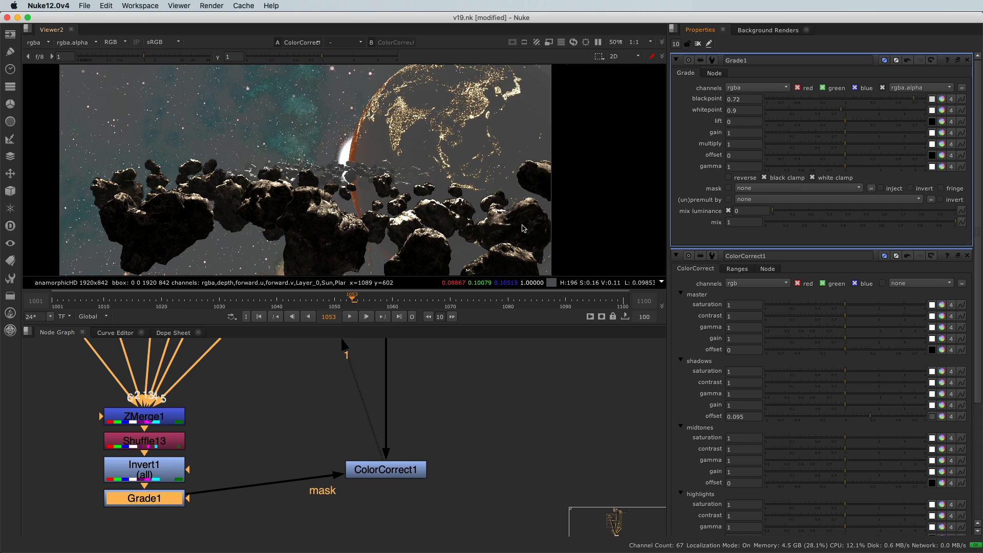
click(967, 60)
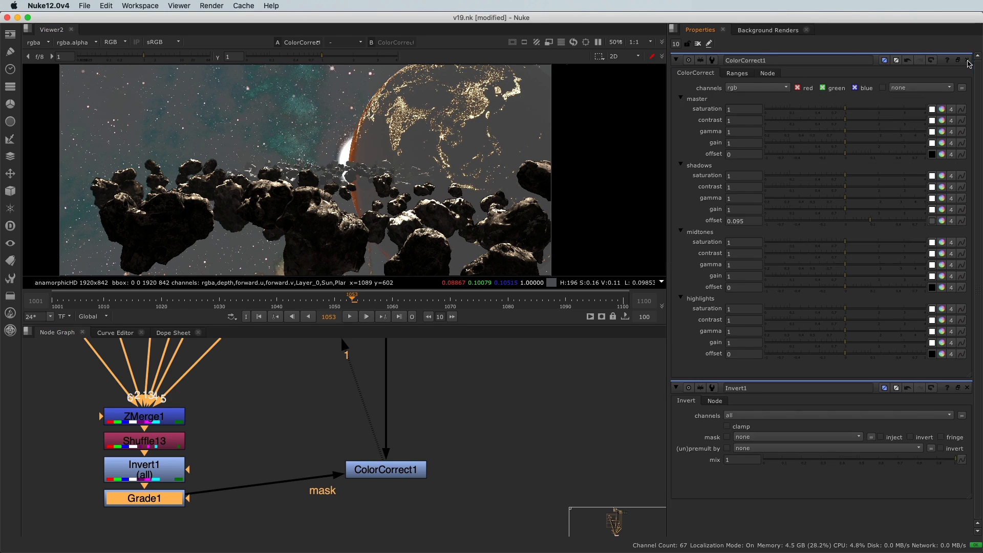
Step: Set ColorCorrect1's shadows offset to 0.004 and tint it blue, with red at 0.0015 and blue at 0.0065
drag(869, 225, 851, 223)
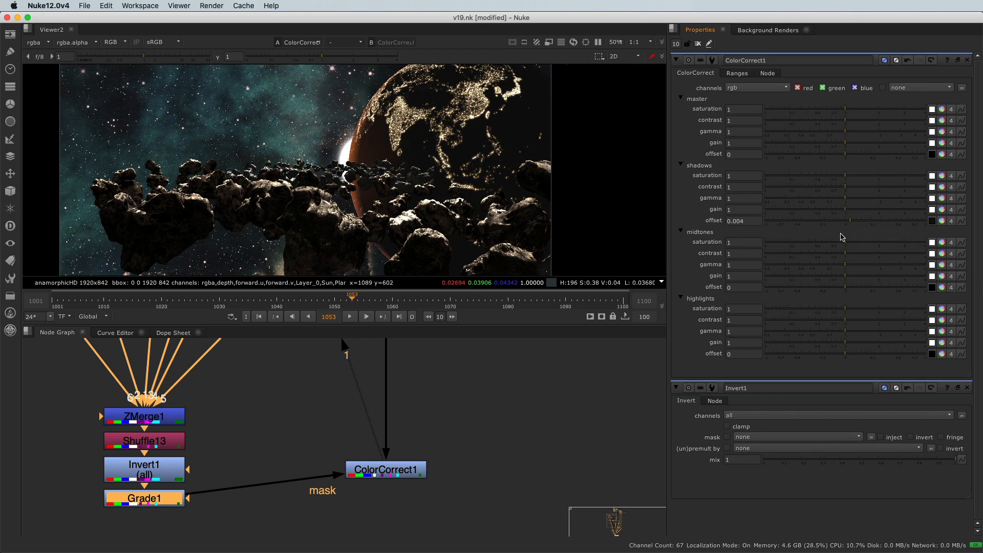
click(942, 220)
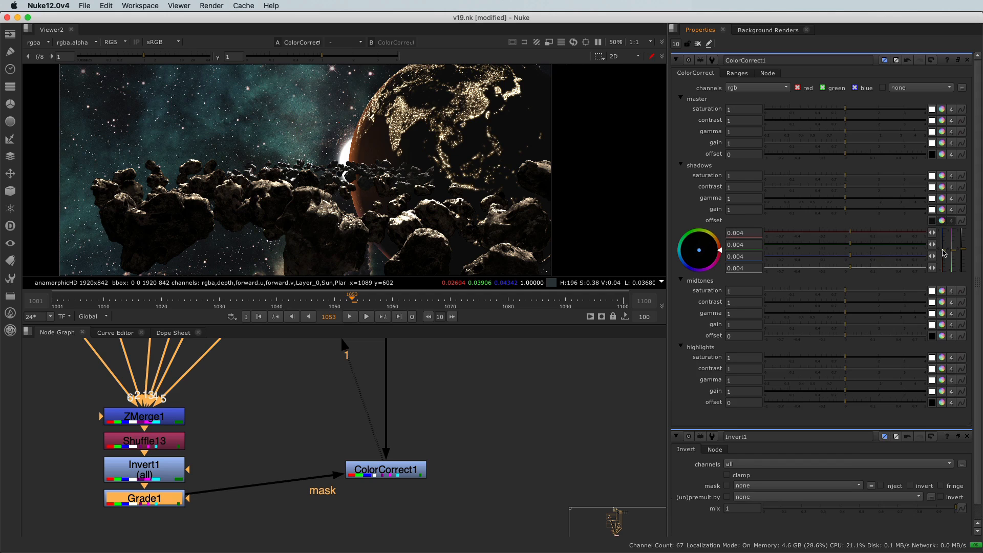
drag(944, 252, 945, 250)
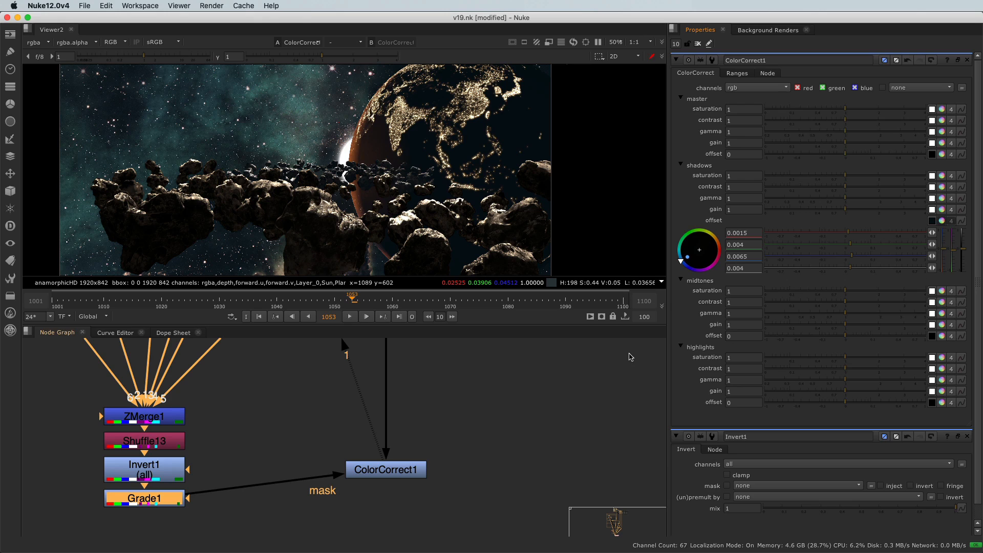
scroll(423, 206, down, 1)
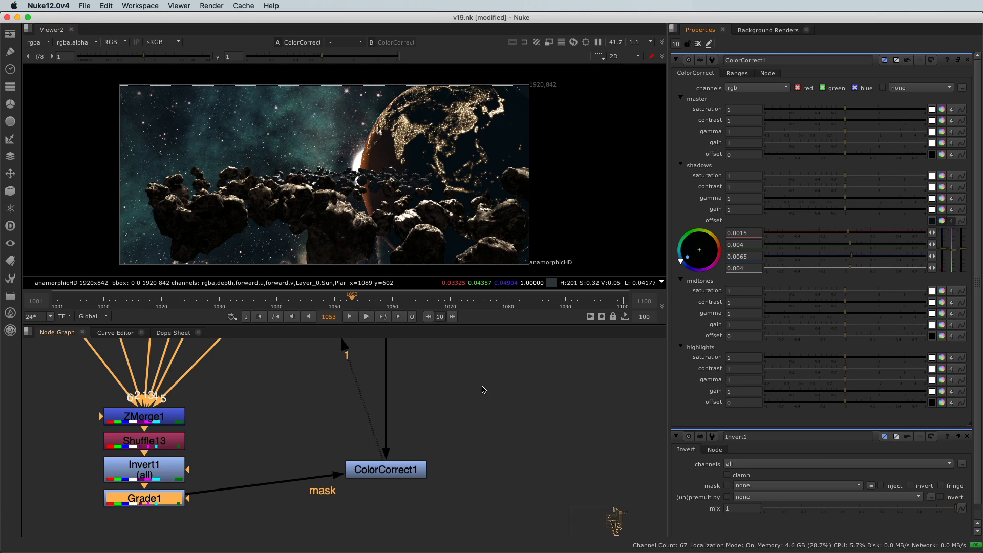
Step: Reduce ColorCorrect1's mix to 0.775 and check the distant asteroids
click(738, 73)
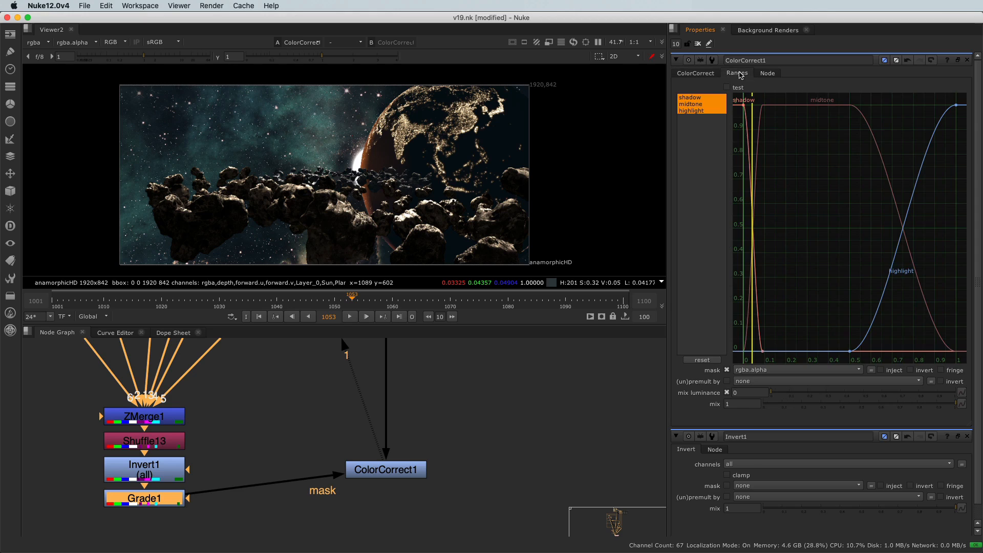
click(735, 404)
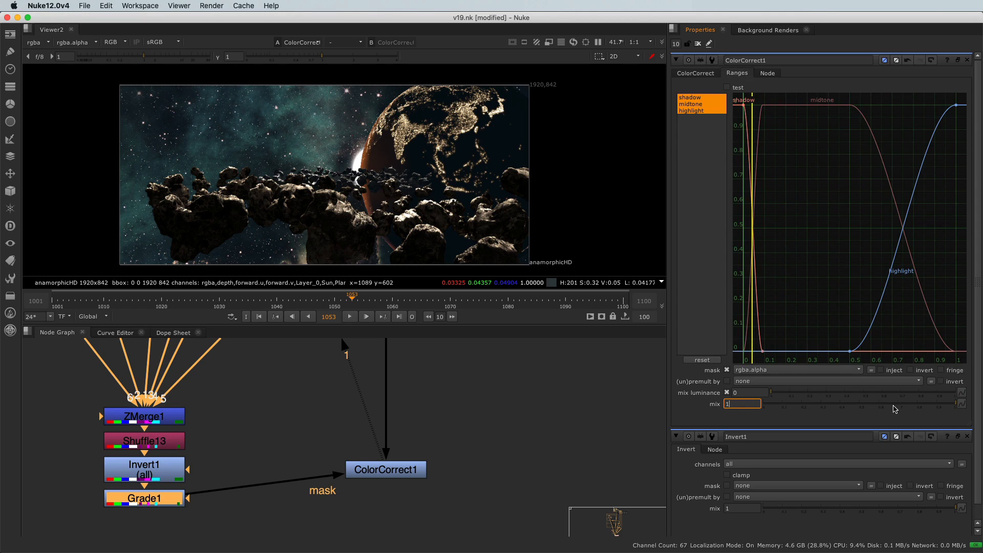
drag(952, 403, 980, 412)
drag(956, 404, 912, 404)
scroll(386, 234, up, 1)
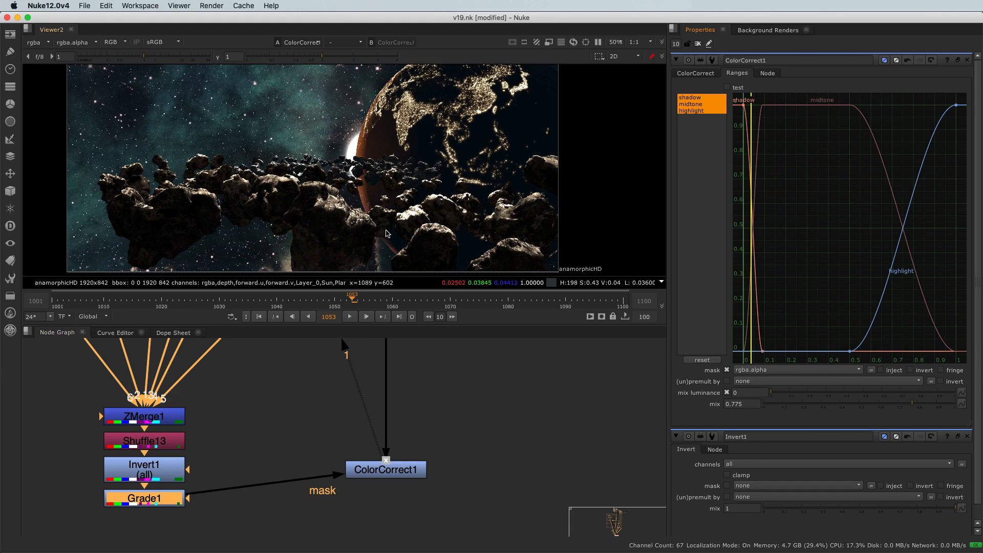
scroll(386, 234, down, 1)
Step: Toggle ColorCorrect1 off and on repeatedly to compare the composite with and without the depth-based correction
drag(295, 385, 455, 505)
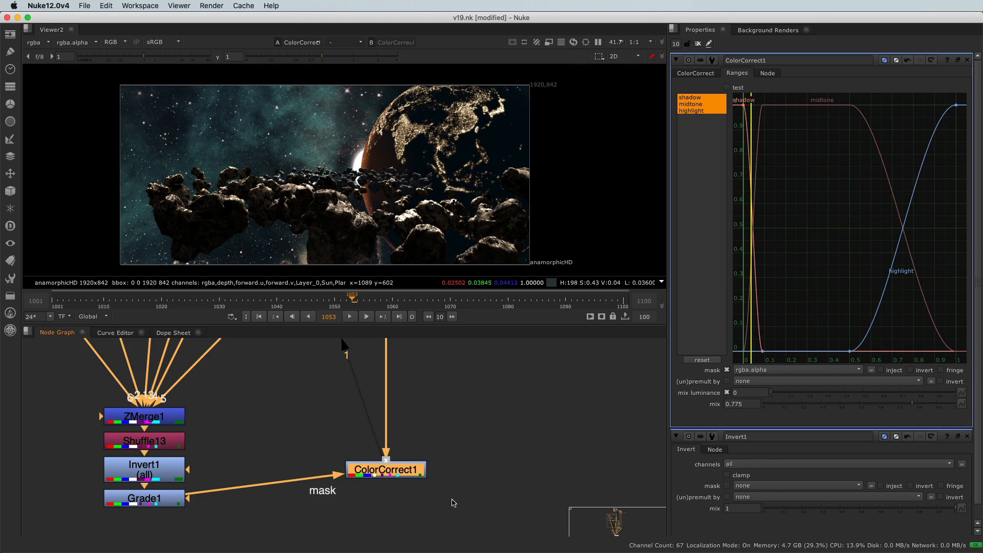
key(d)
key(d)
key(d)
key(d)
key(d)
key(d)
key(d)
key(d)
key(d)
key(d)
key(d)
key(d)
Step: Set ColorCorrect1's mix to 0.485 and toggle the node off and on to compare the subtler correction
drag(912, 407, 857, 414)
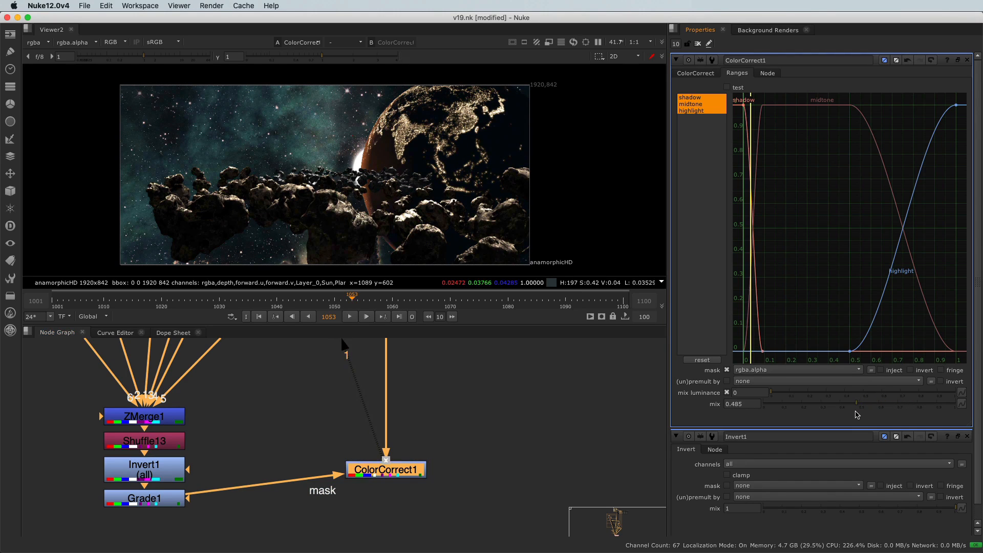
drag(298, 407, 495, 496)
key(d)
key(d)
key(d)
key(d)
key(d)
key(d)
key(d)
key(d)
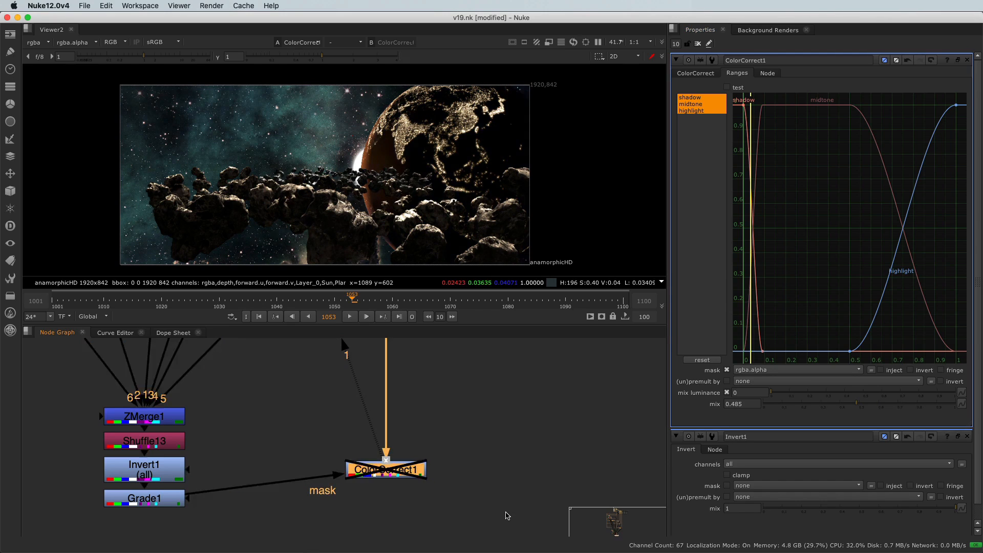
key(d)
key(d)
key(d)
key(d)
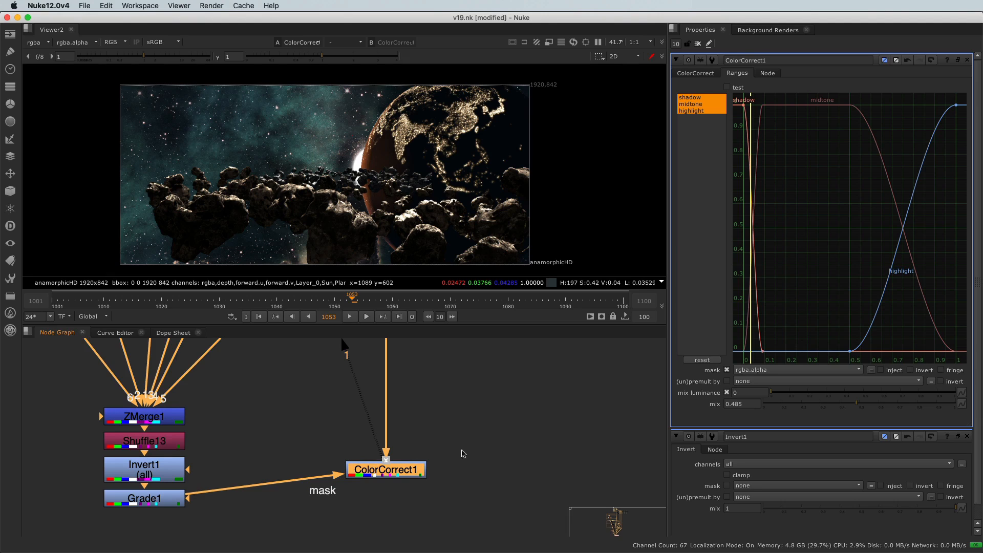
key(d)
key(d)
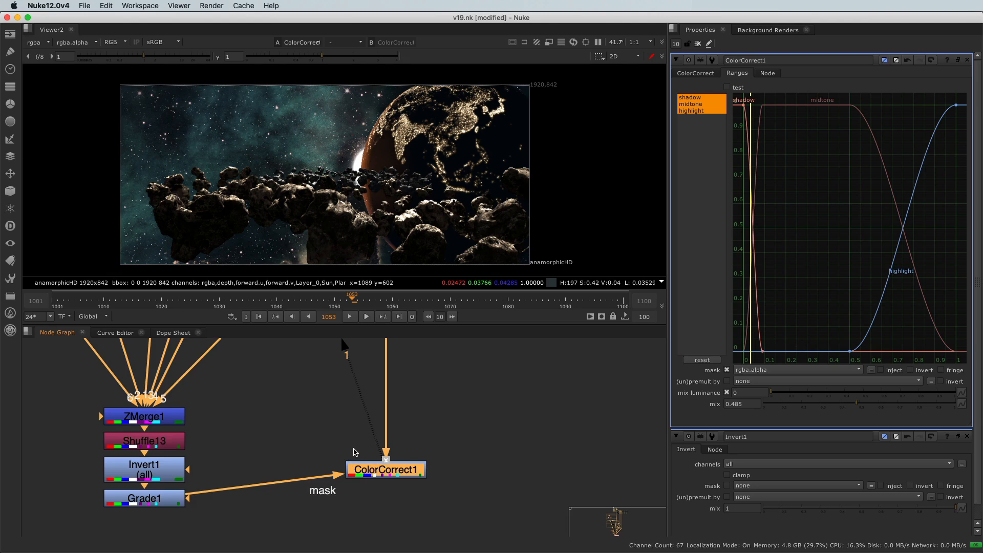
Step: Align ColorCorrect1 level with Grade1 in the node graph and return to its main color correction settings
drag(319, 435, 417, 507)
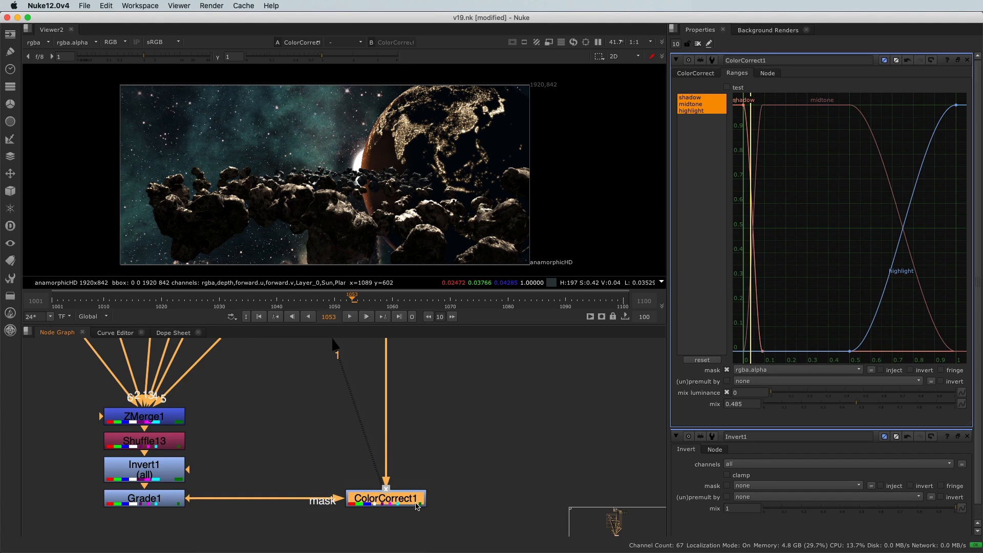
click(681, 74)
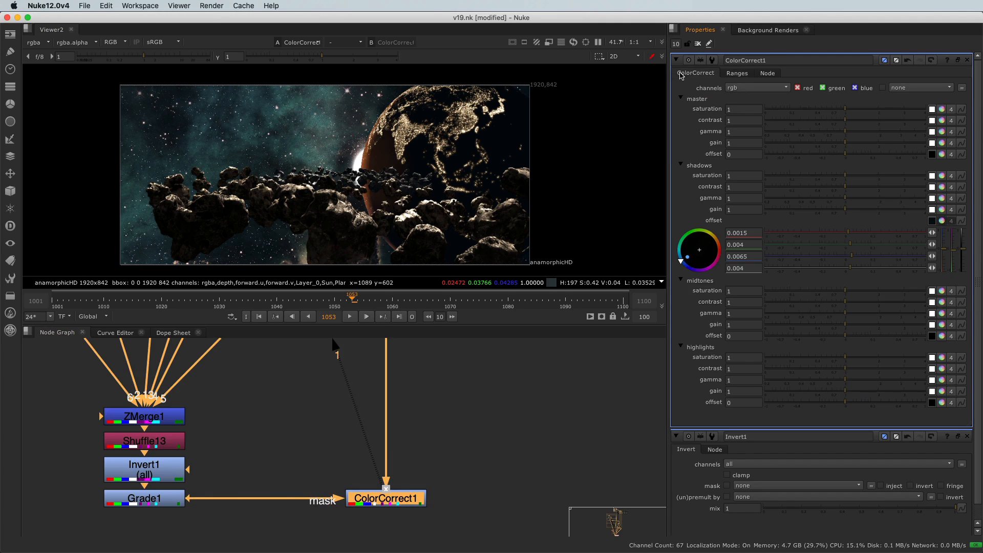
Step: Review the depth-mask chain by viewing ZMerge1, Shuffle13, Invert1, Grade1 and finally ColorCorrect1 in turn
click(177, 424)
key(1)
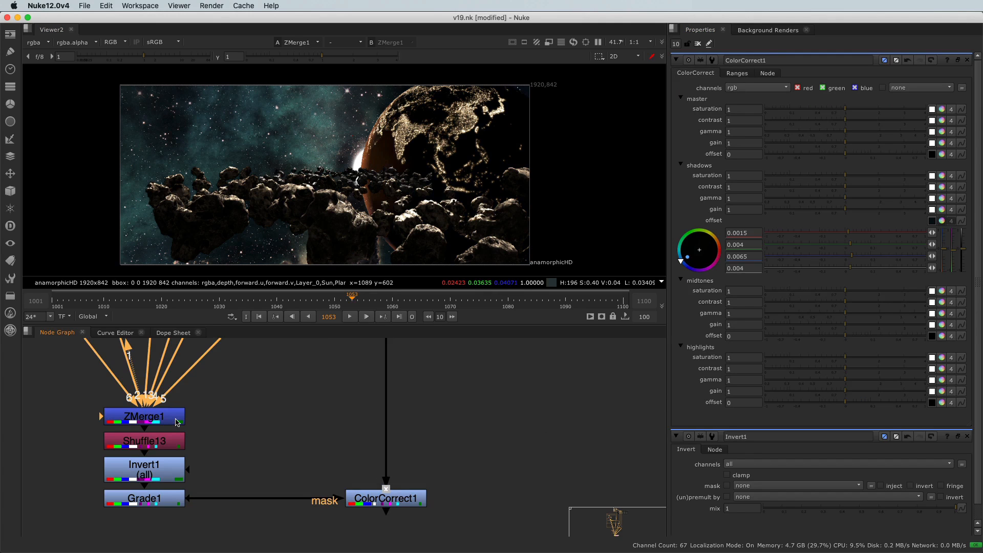
click(168, 440)
key(1)
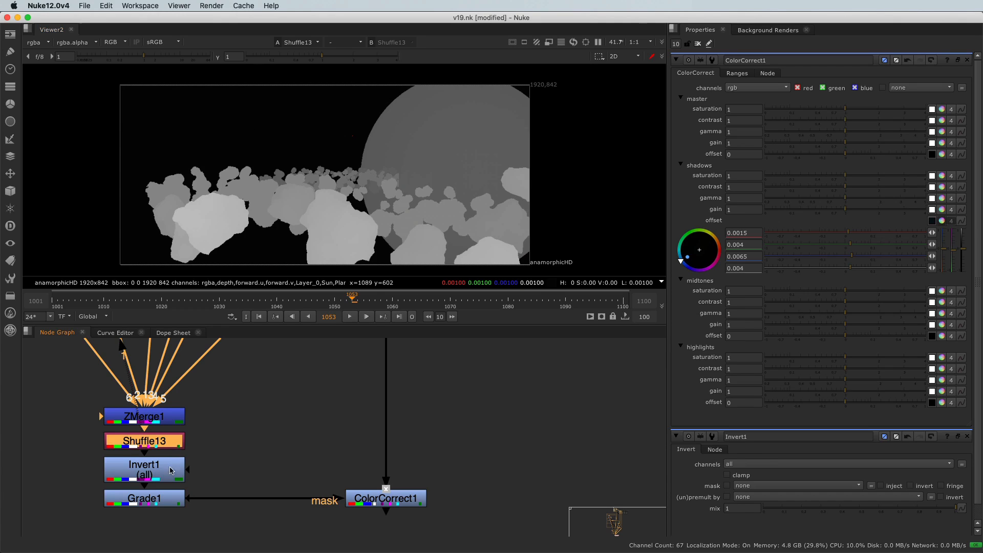
key(1)
click(167, 503)
key(1)
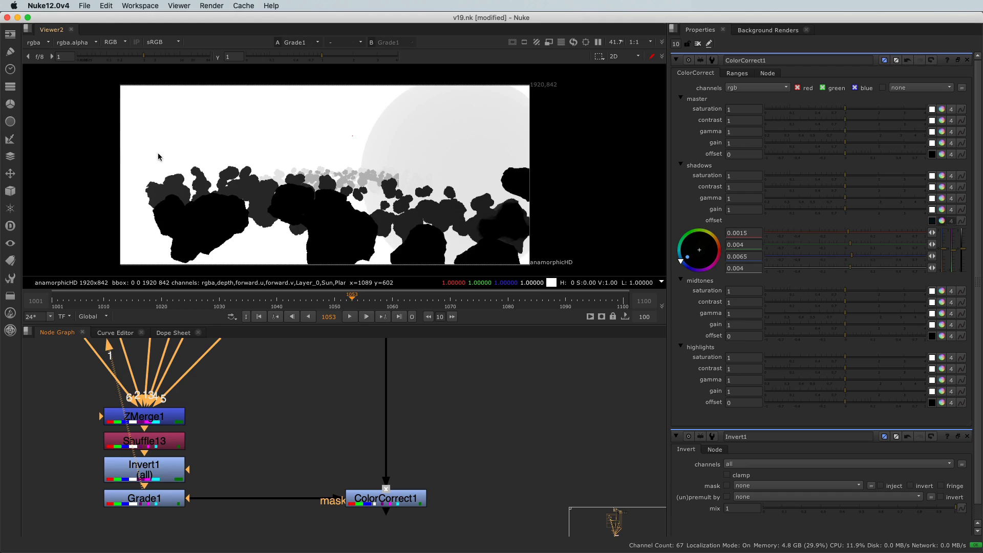
scroll(156, 163, down, 1)
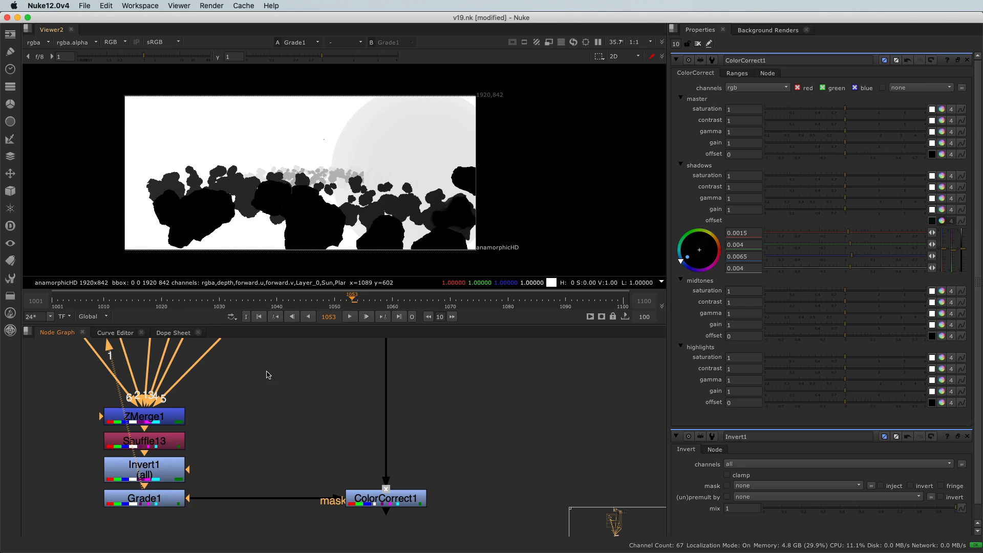
drag(323, 439, 432, 521)
key(1)
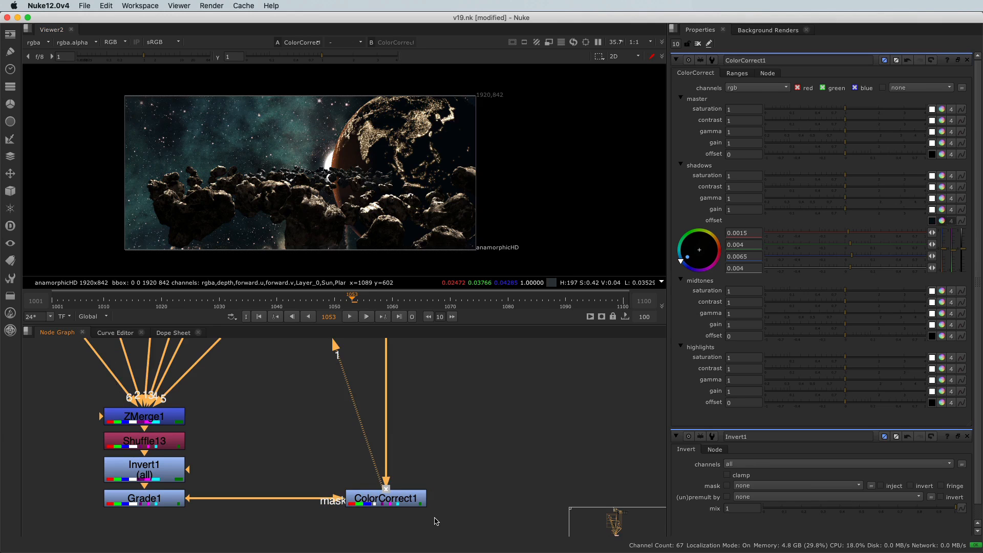